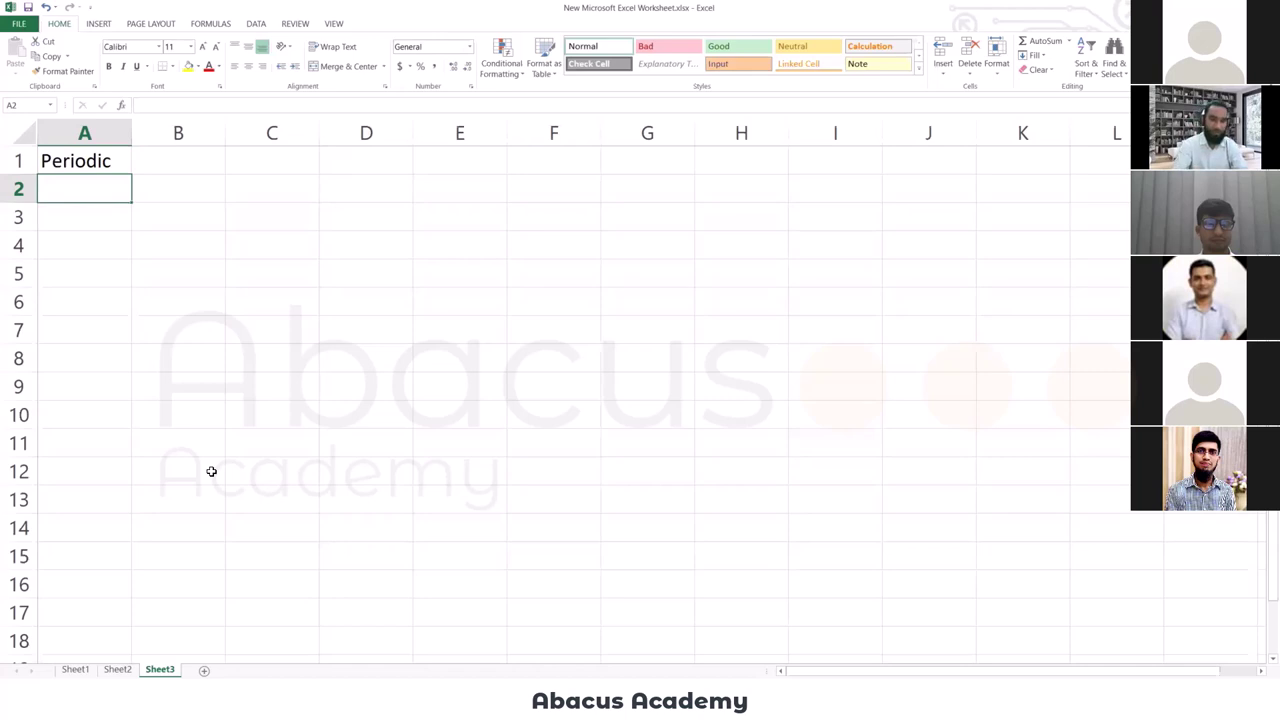
Enter Purchase in A3 with a debit amount of 3800 in B3.
key(Return)
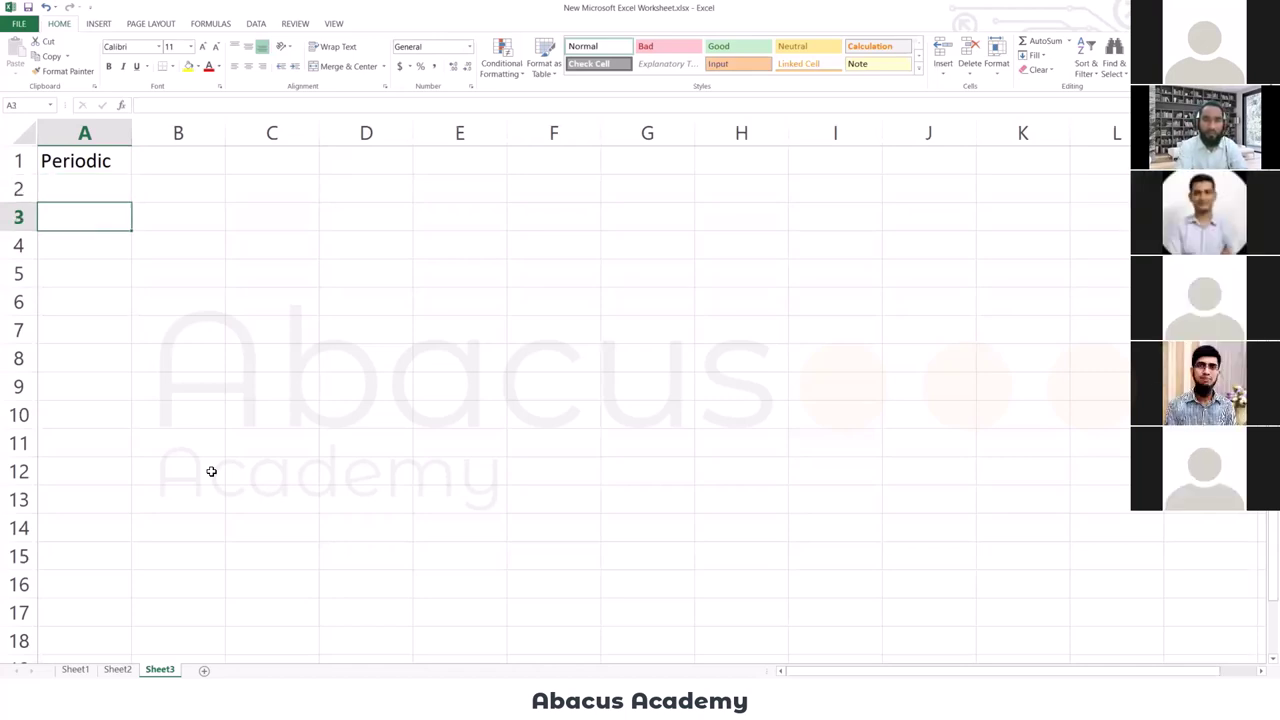
text(Purchase)
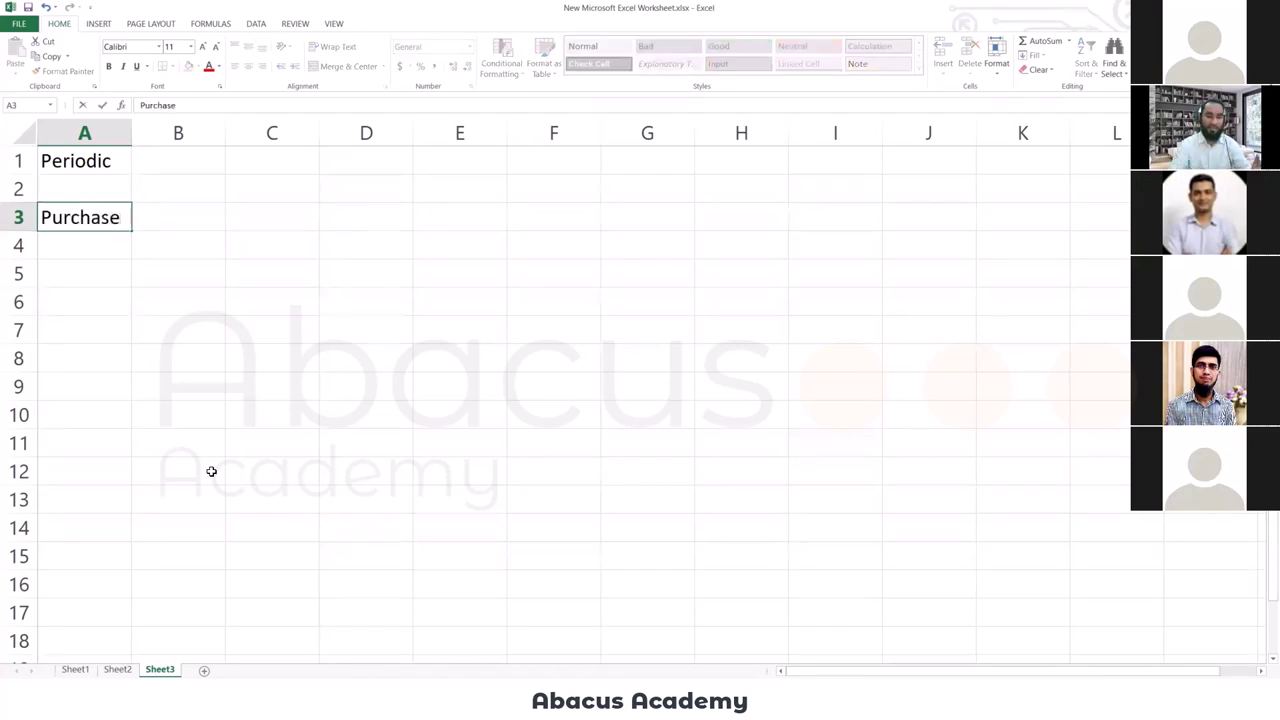
key(Return)
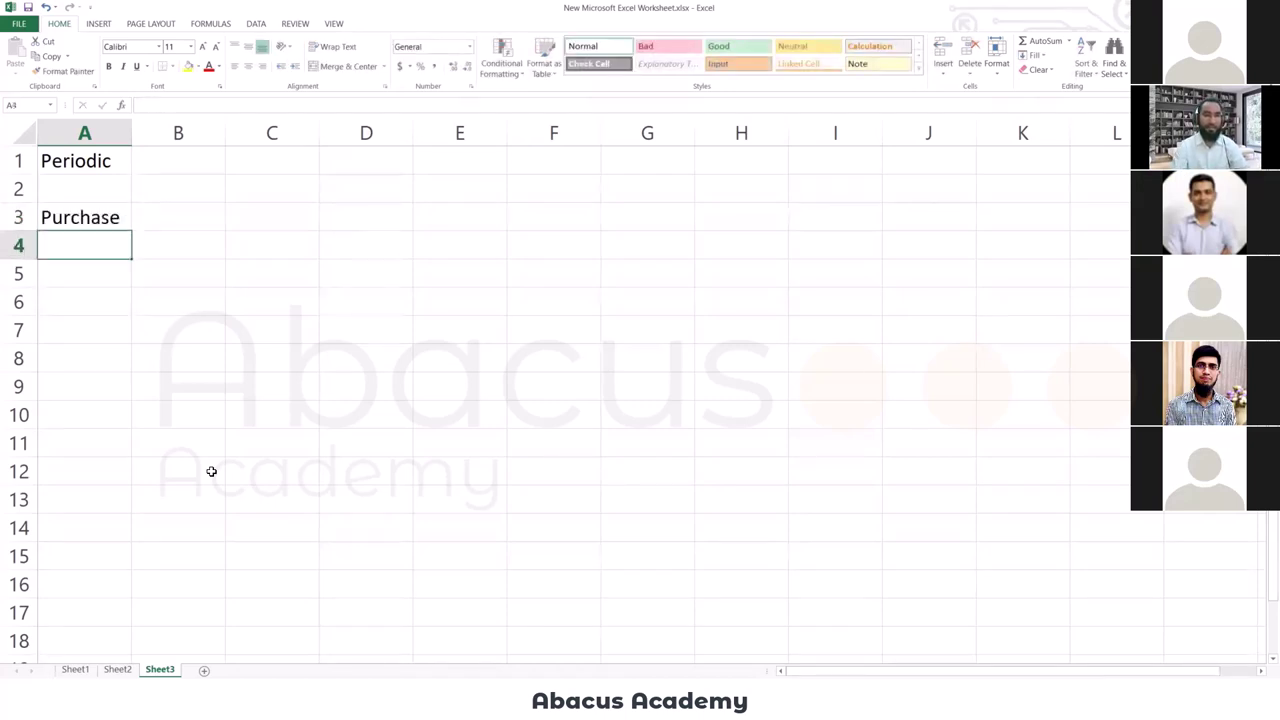
key(Up)
key(Right)
text(3800)
key(Return)
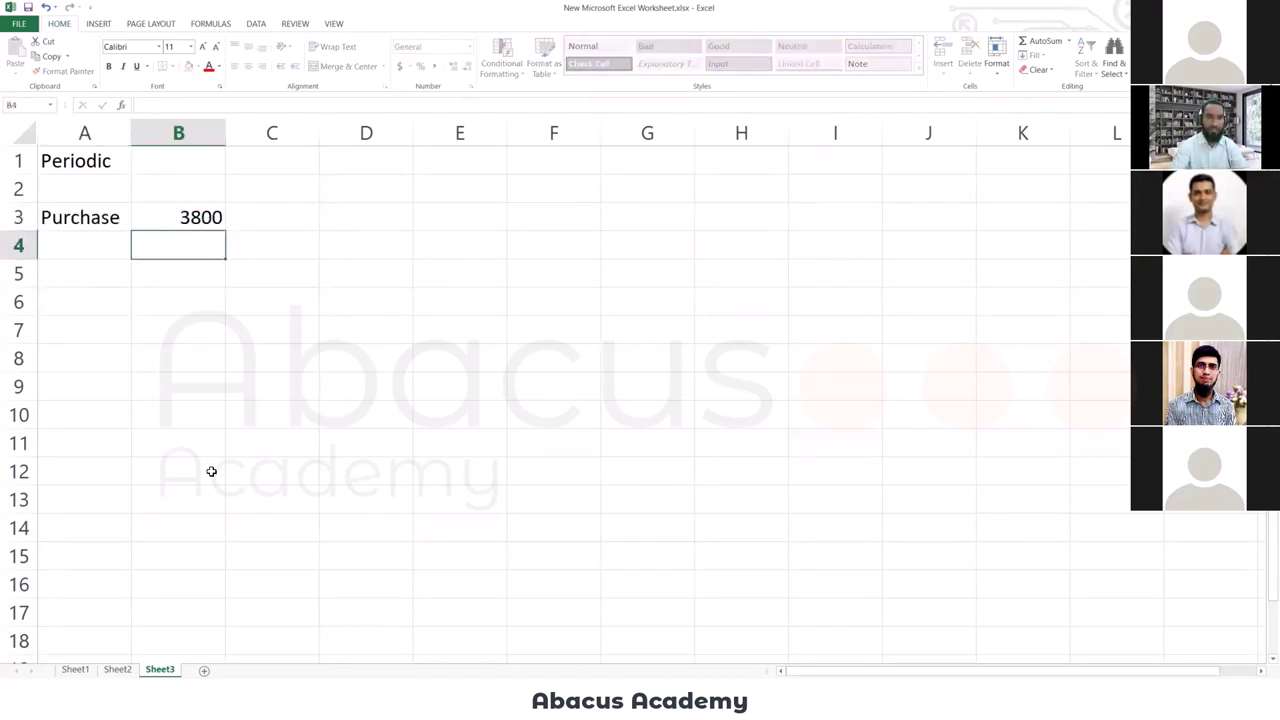
Enter Accounts Payable in A4 as the credit account of the purchase entry.
key(Left)
text(Accoun)
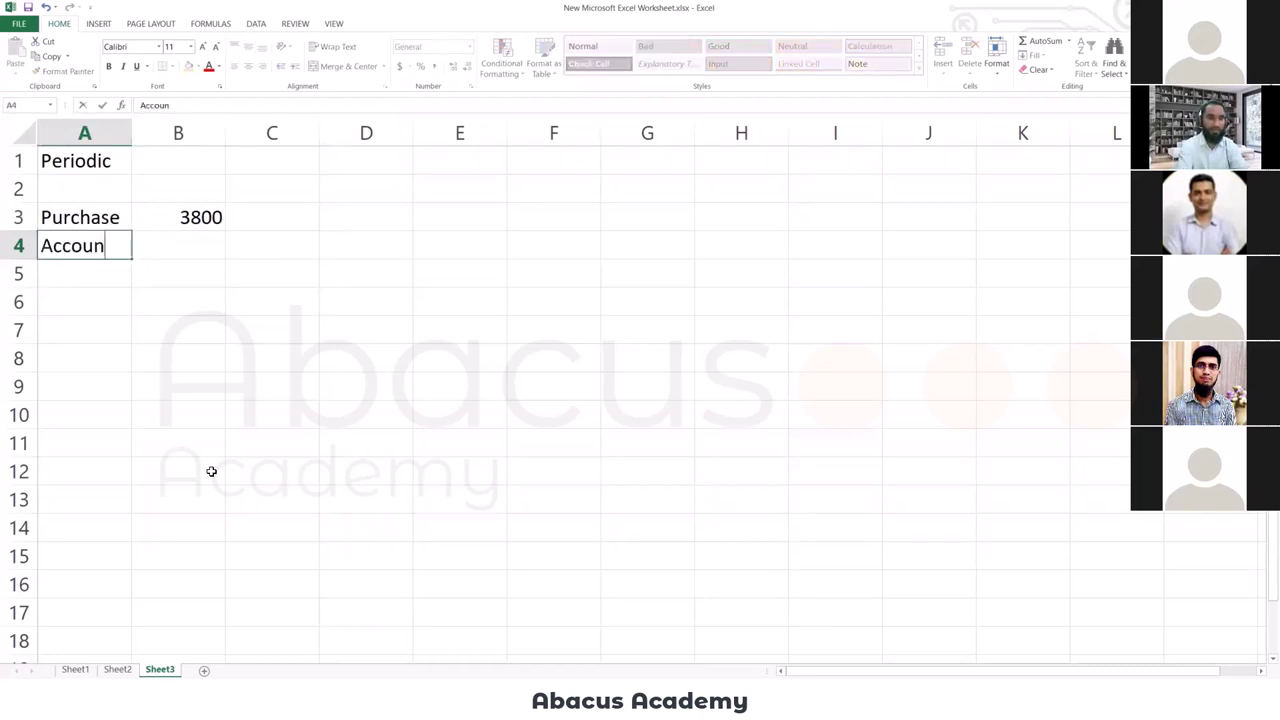
text(ts Pay)
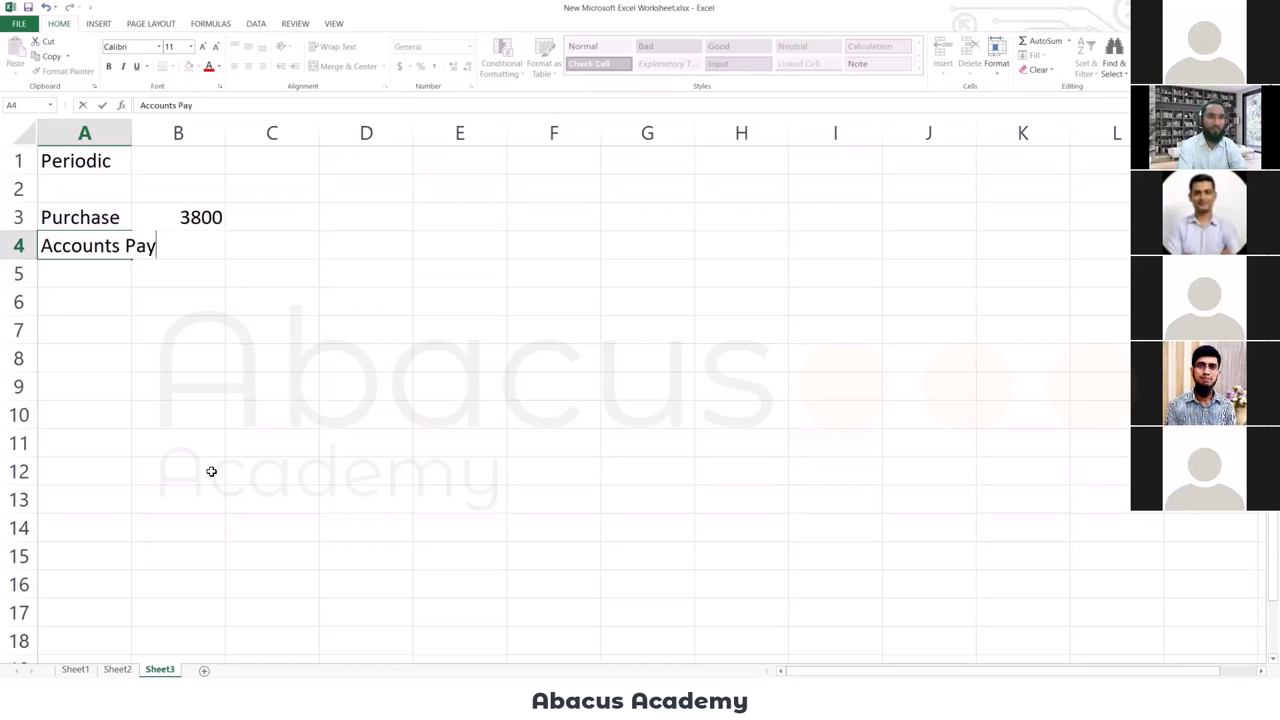
text(abvl)
key(BackSpace)
key(BackSpace)
text(le)
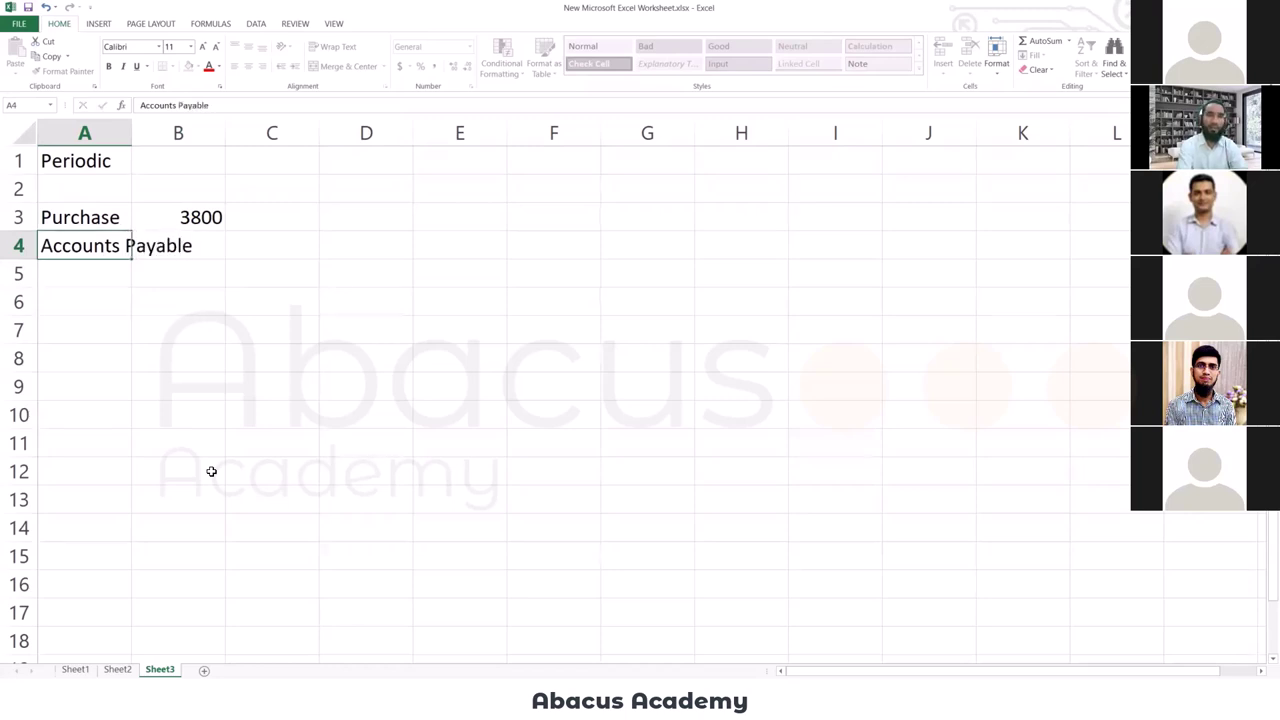
key(Tab)
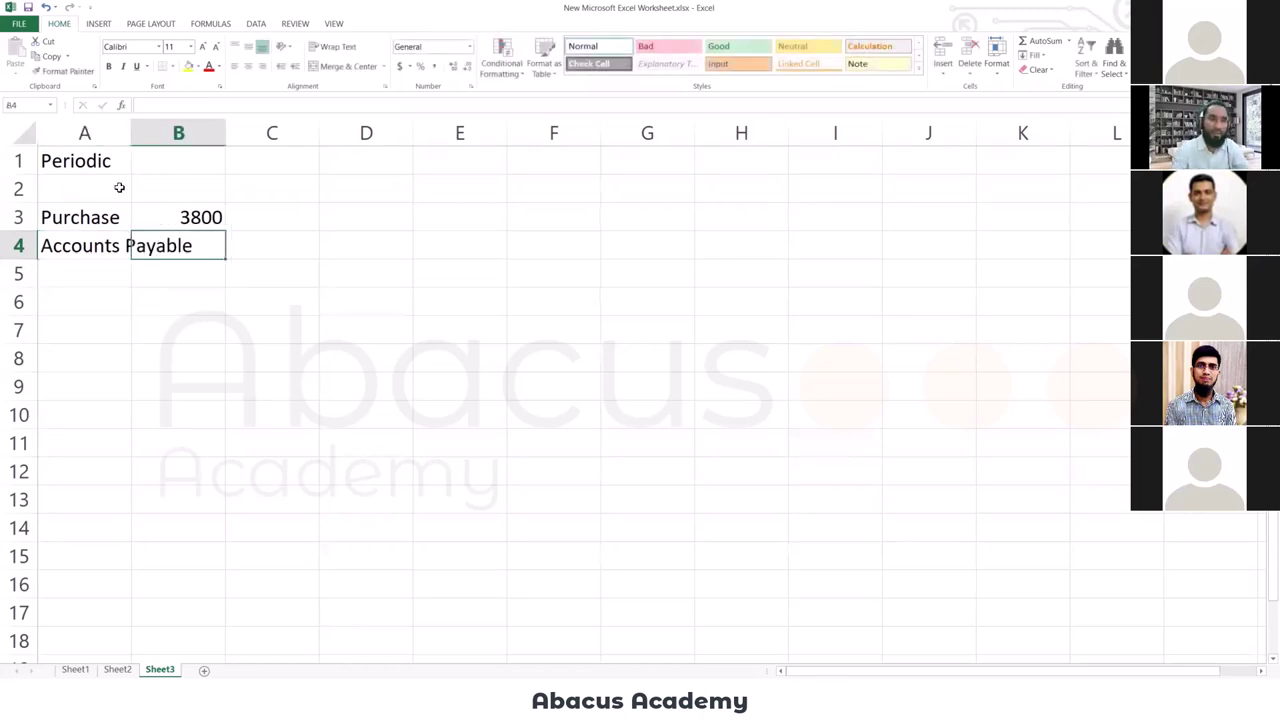
Fit column A to its contents and enter the Accounts Payable credit of 3800 in C4.
double_click(130, 133)
click(86, 222)
click(102, 248)
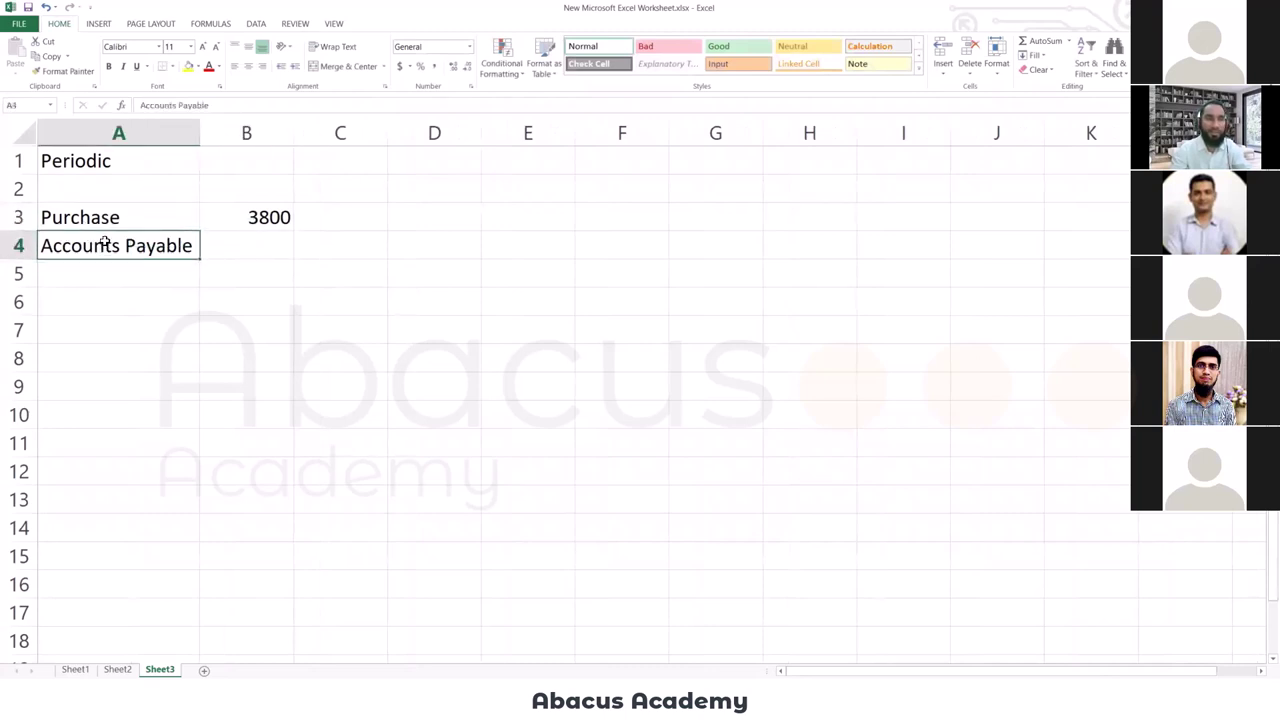
click(118, 217)
click(357, 240)
text(3800)
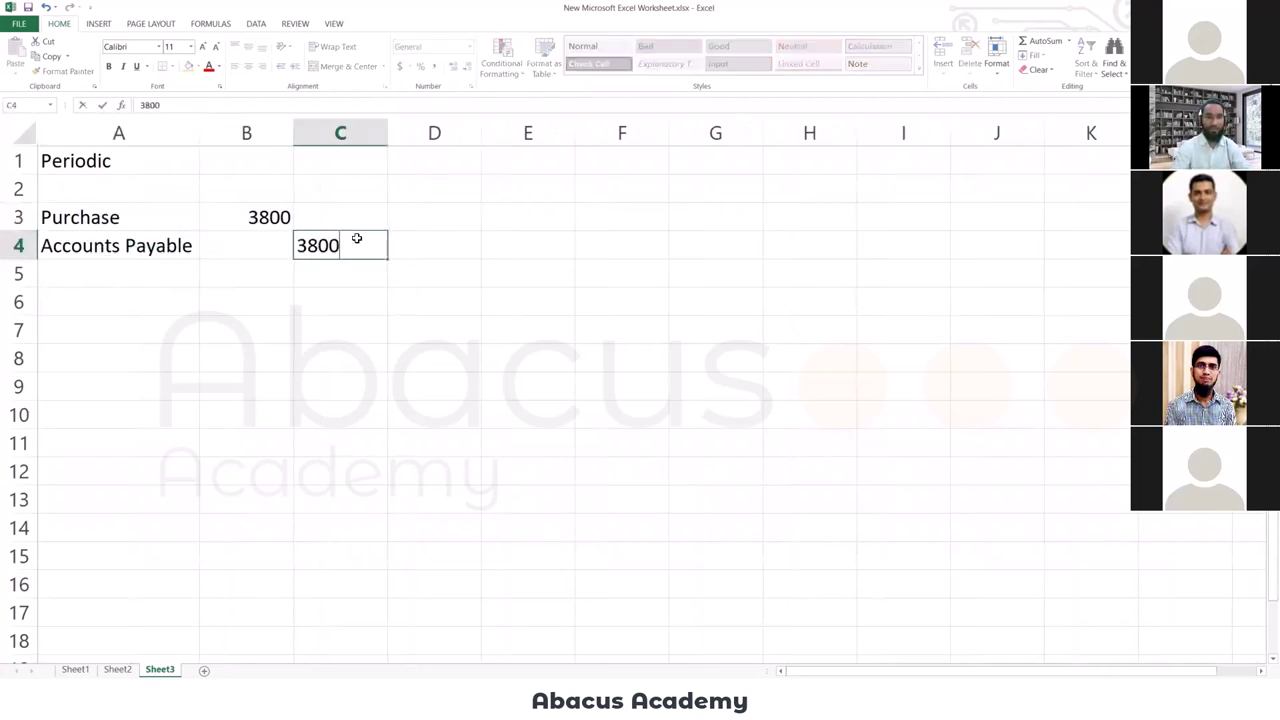
key(Return)
Start a second journal entry with Freight In in A6 and a debit of 150 in B6.
click(58, 302)
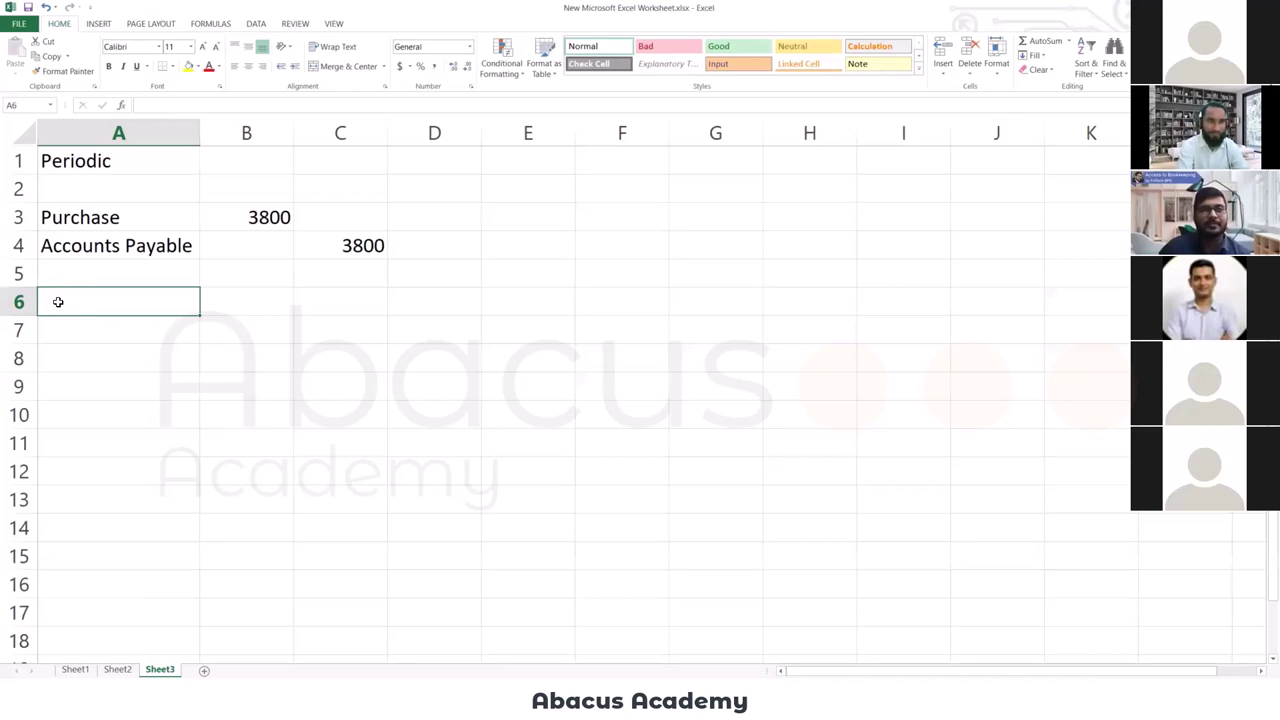
text(Freig)
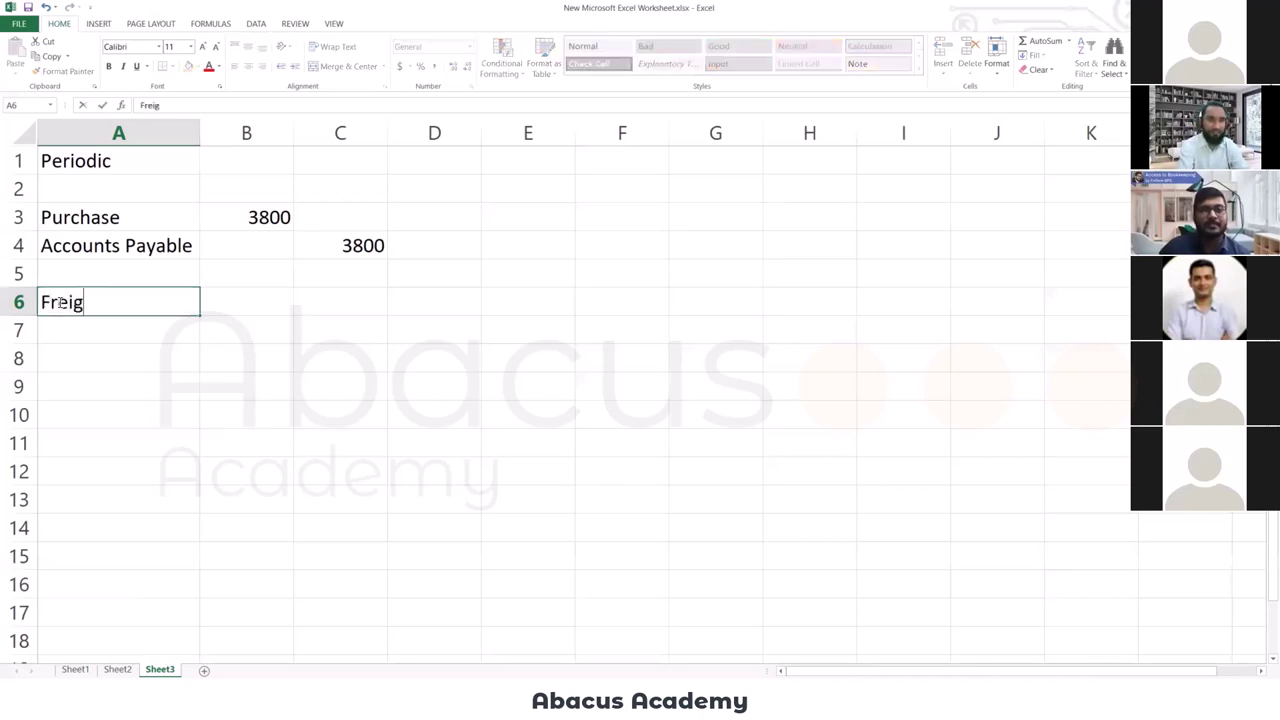
text(ht I)
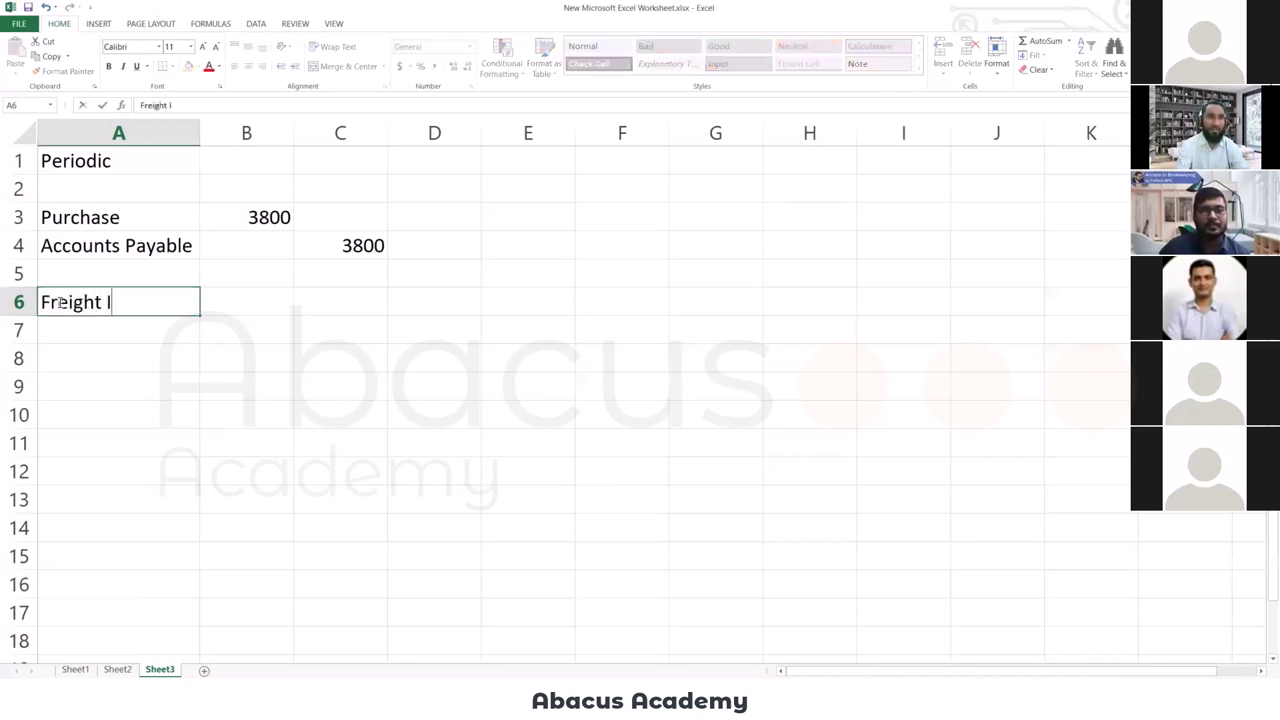
text(n)
key(Tab)
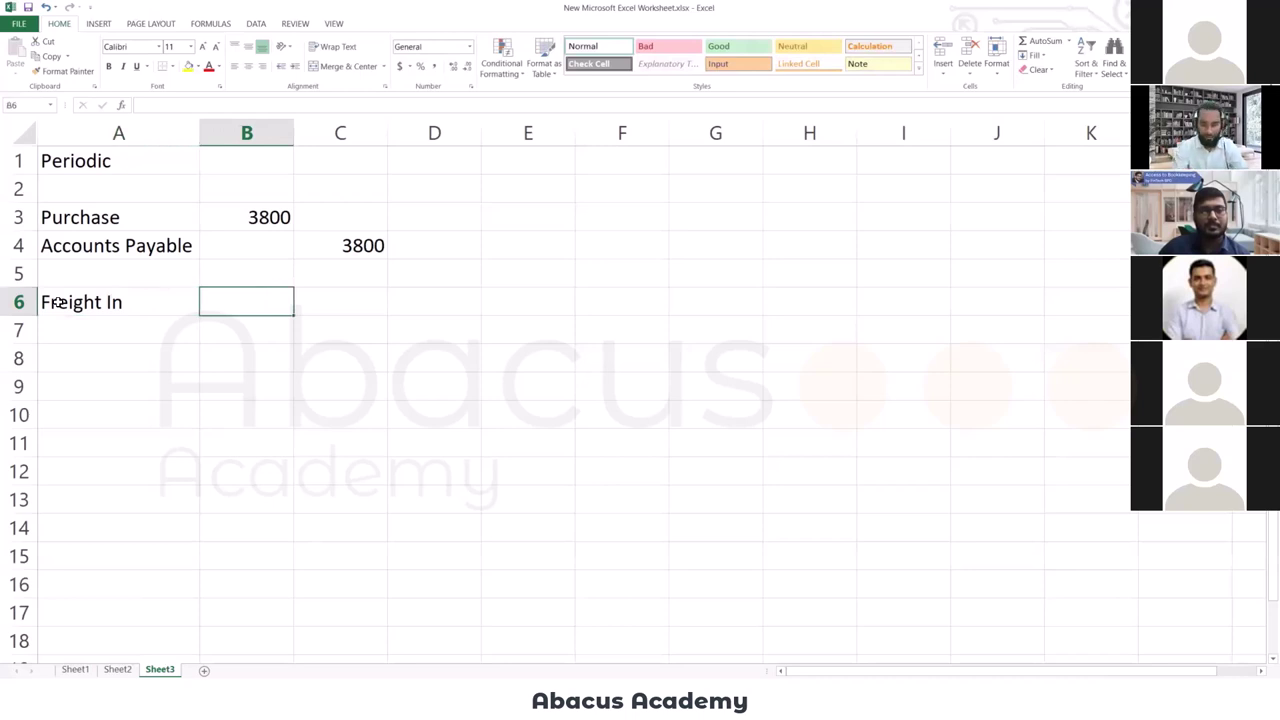
text(150)
key(Return)
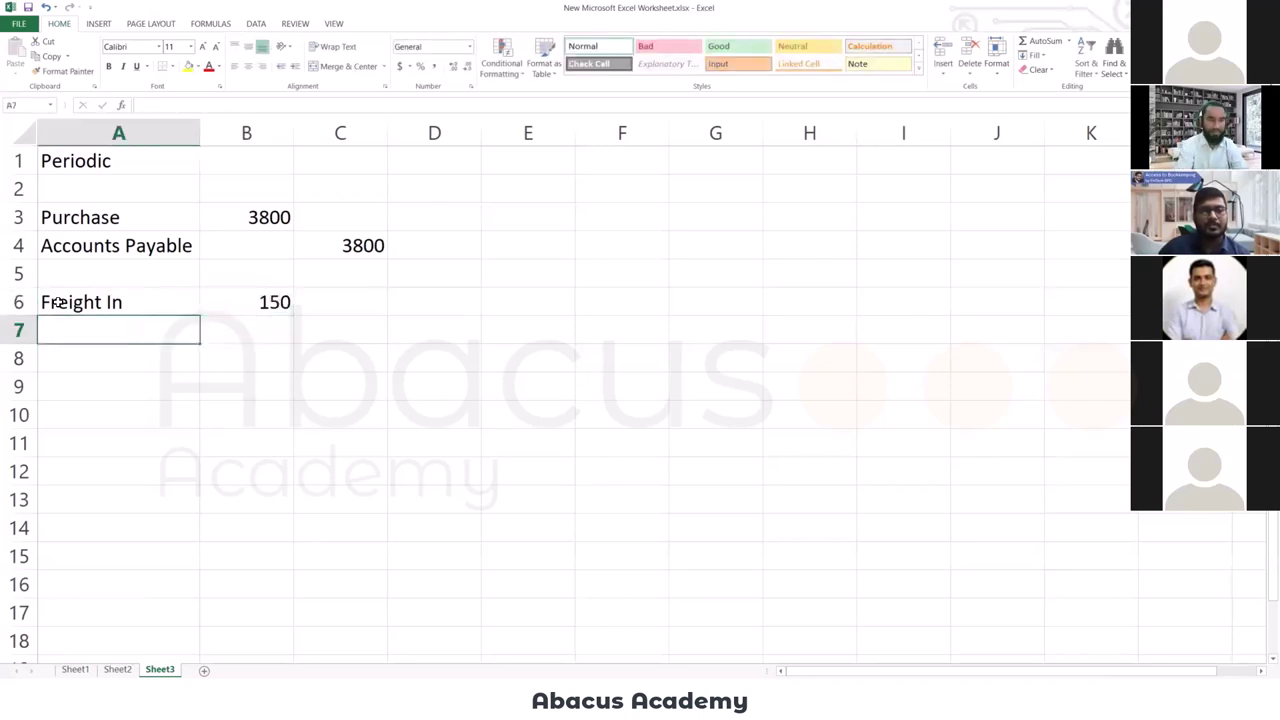
Enter Cash in A7 with a credit amount of 150 in C7.
text(Cash)
key(Tab)
key(Tab)
text(1)
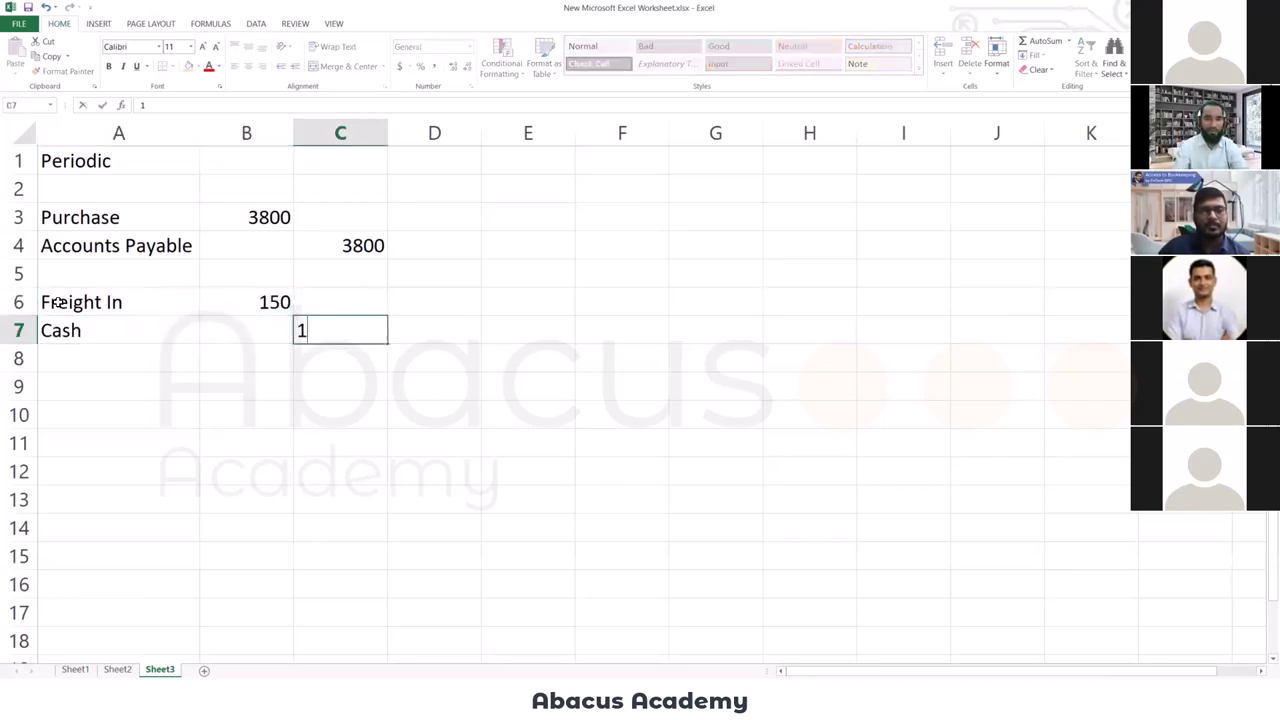
text(50)
key(Return)
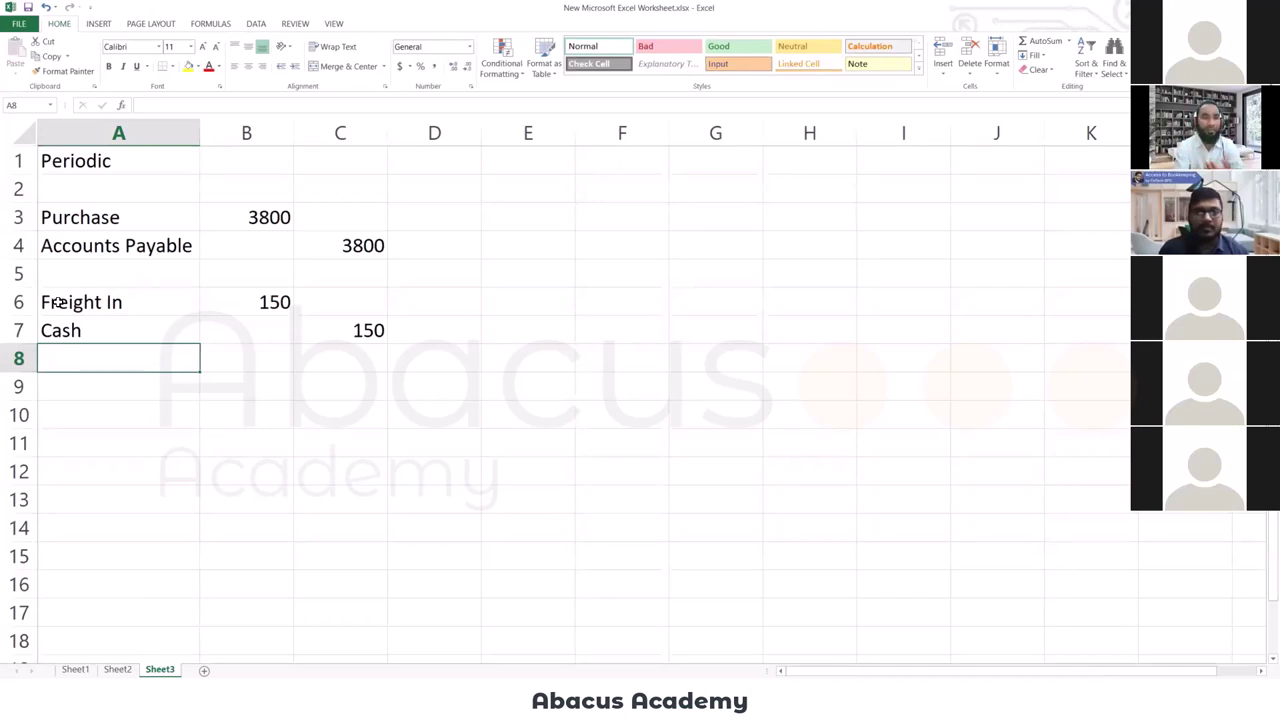
Extend the label in A6 to "Freight In/ Transportation In" and fit column A to the longer text.
key(Down)
key(Up)
key(Up)
key(Up)
key(Up)
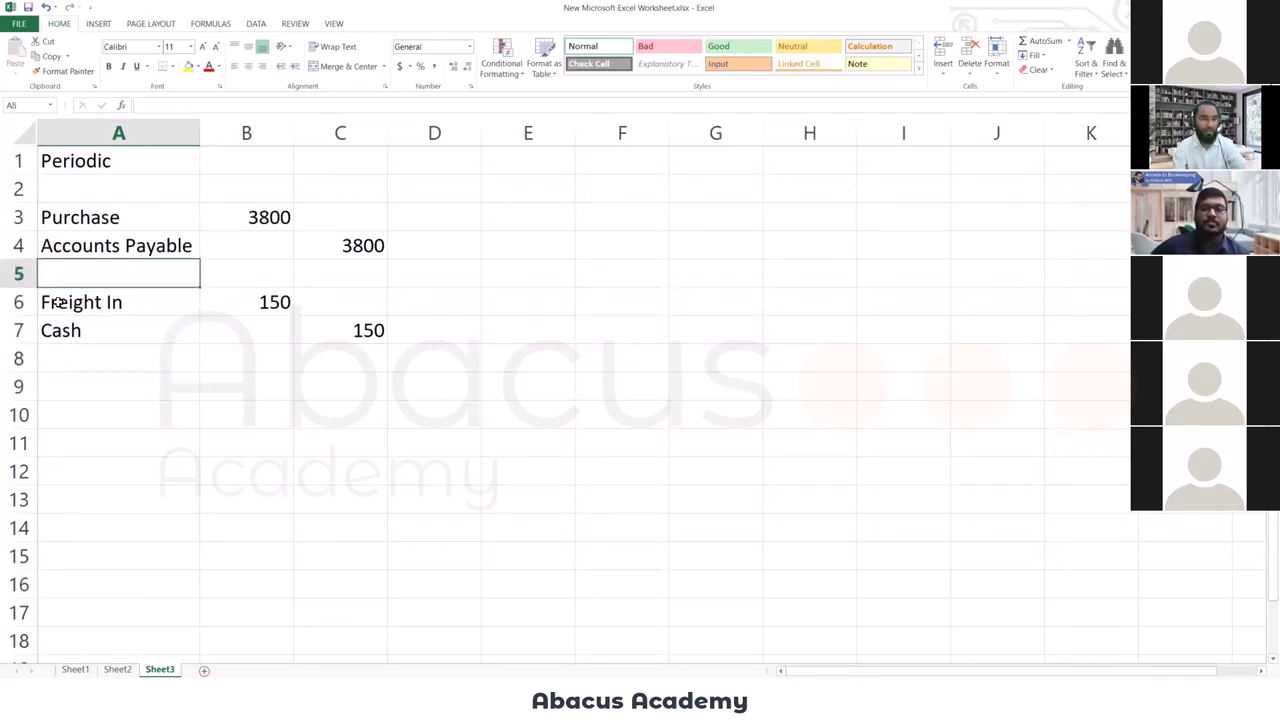
key(Down)
key(F2)
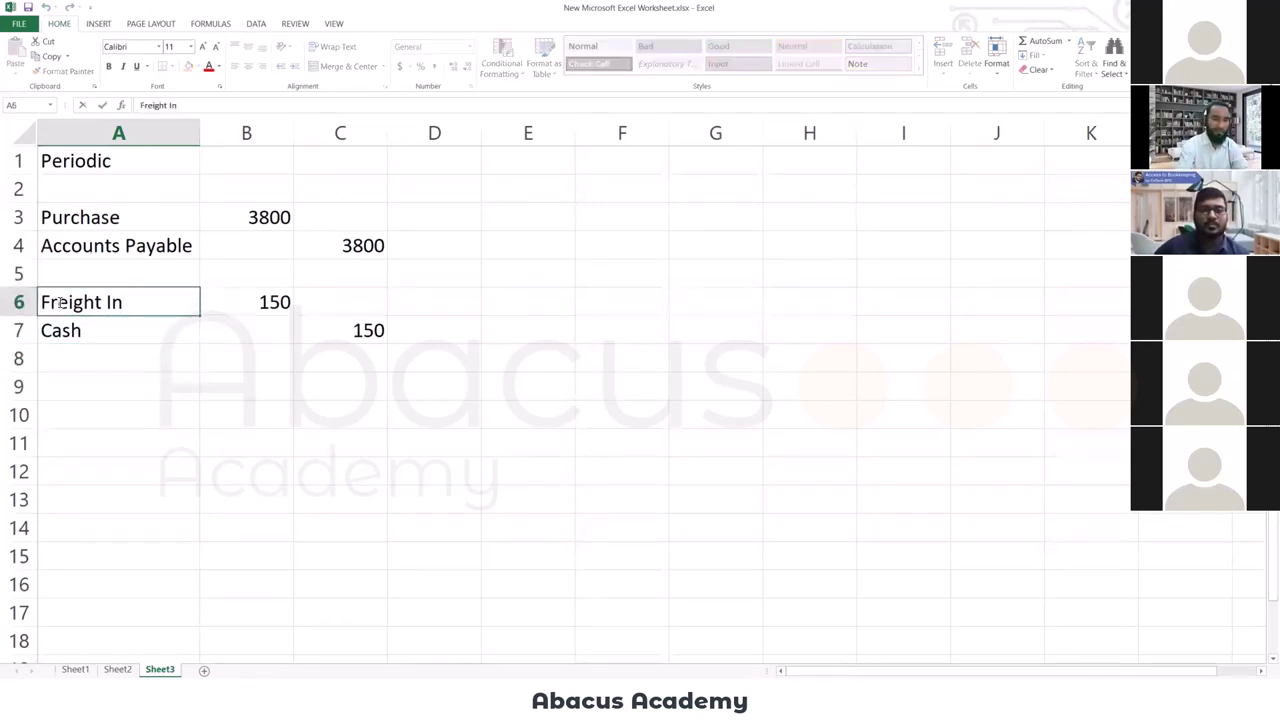
text(/ )
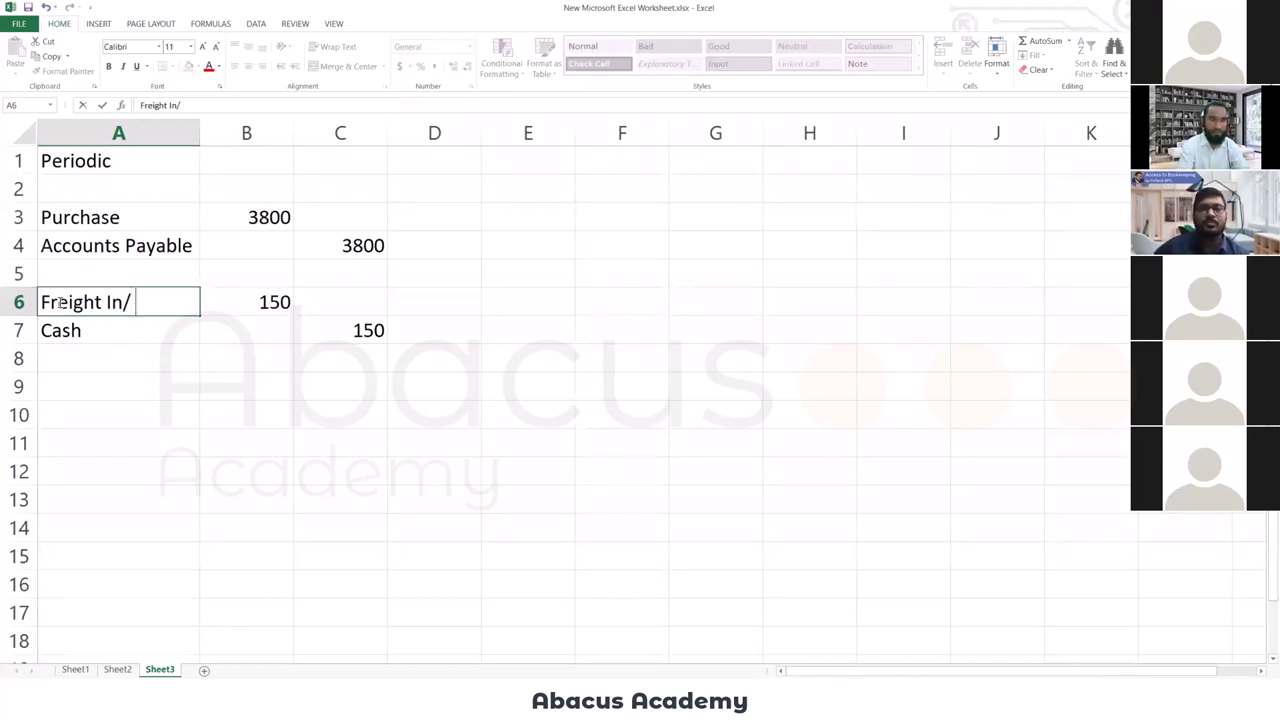
text(Transa)
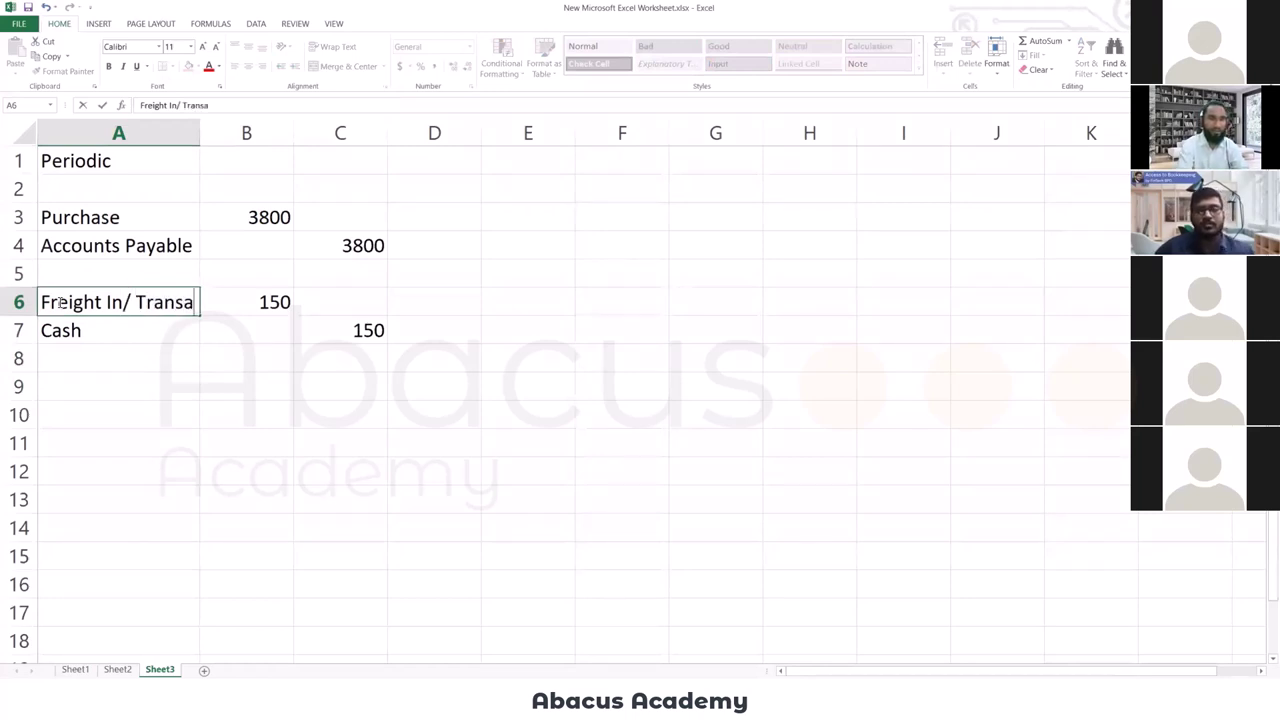
key(BackSpace)
text(porta)
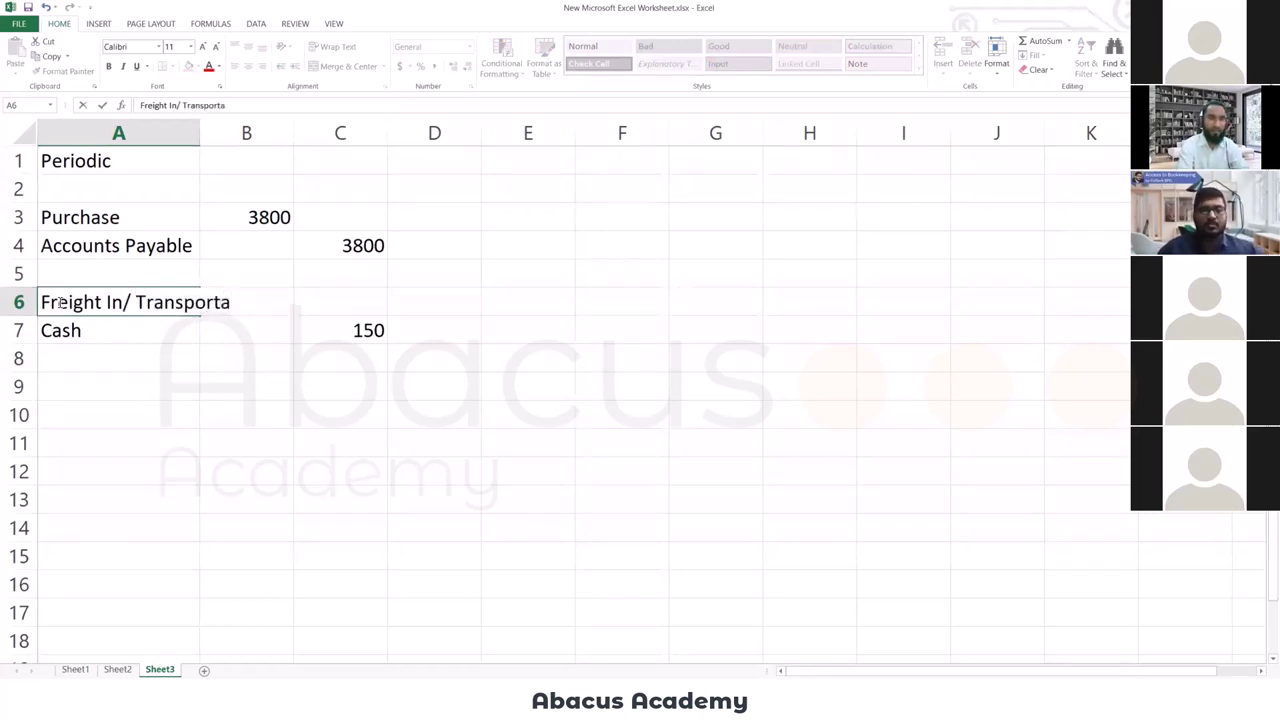
text(tio)
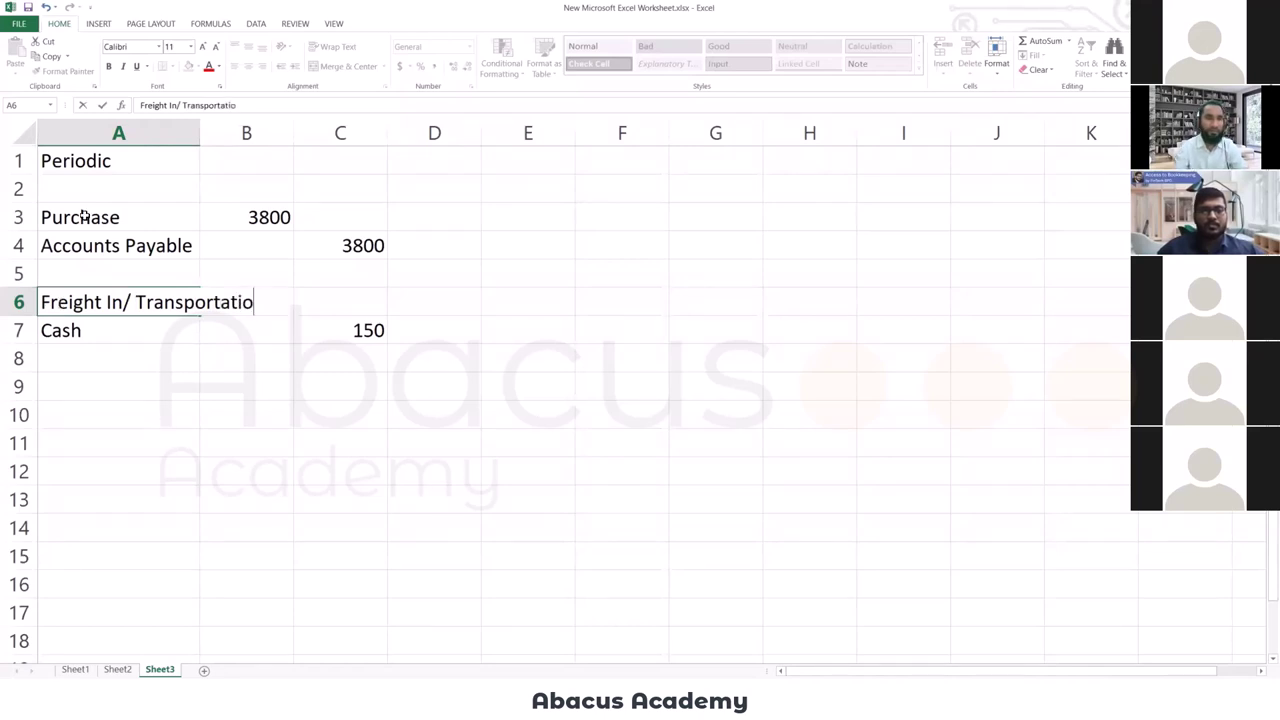
text(n)
key(Tab)
text(150)
key(Return)
double_click(198, 132)
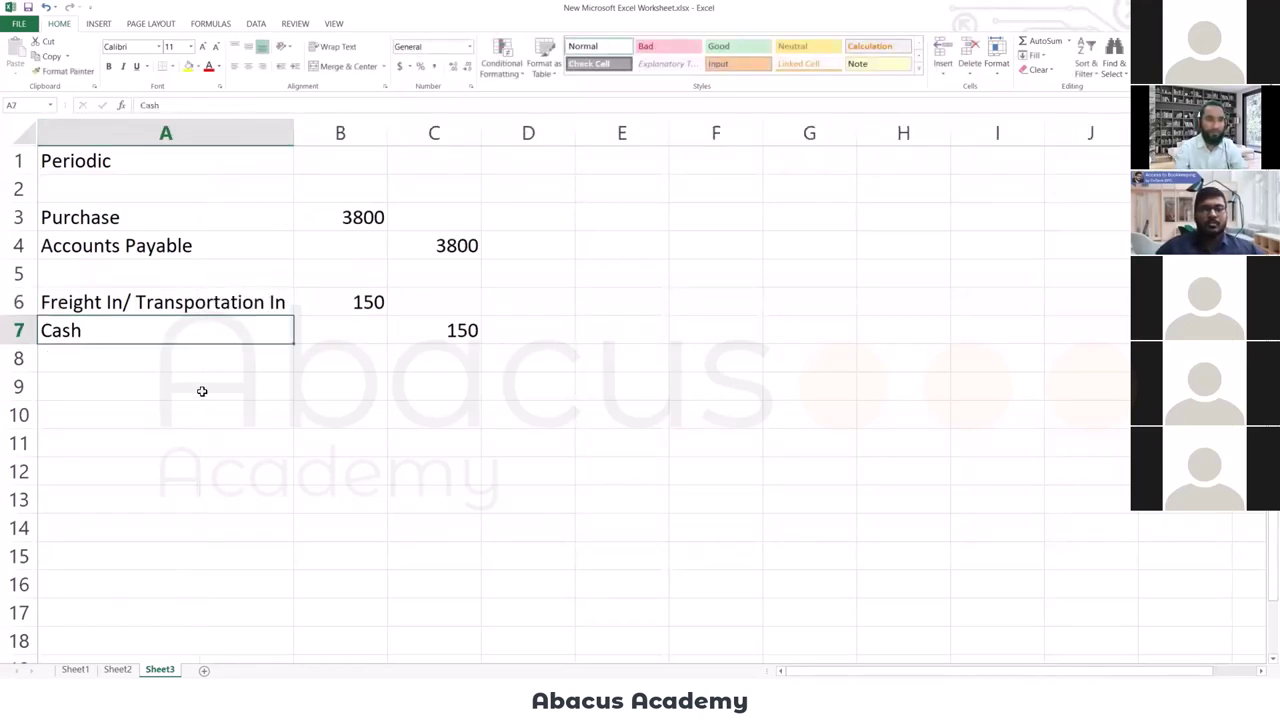
Enter "Purchase Return & Allowances" in A10, leaving row 9 free for the debit account.
click(141, 388)
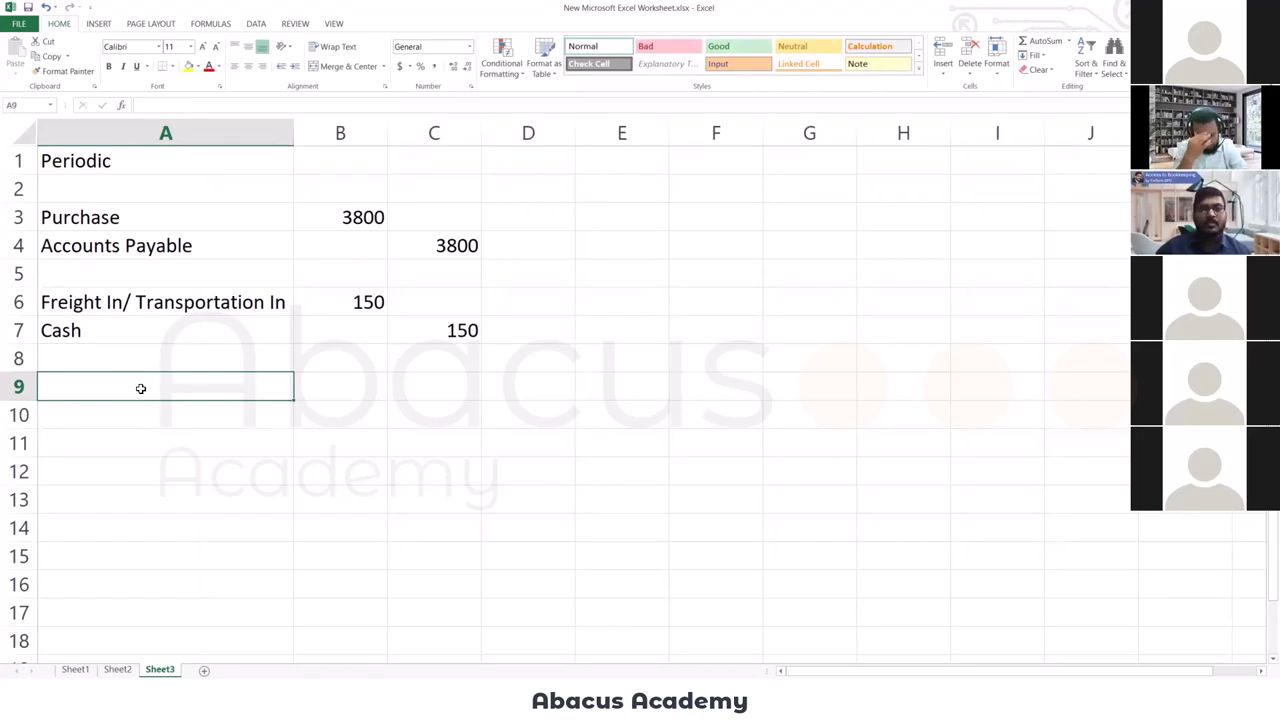
key(Down)
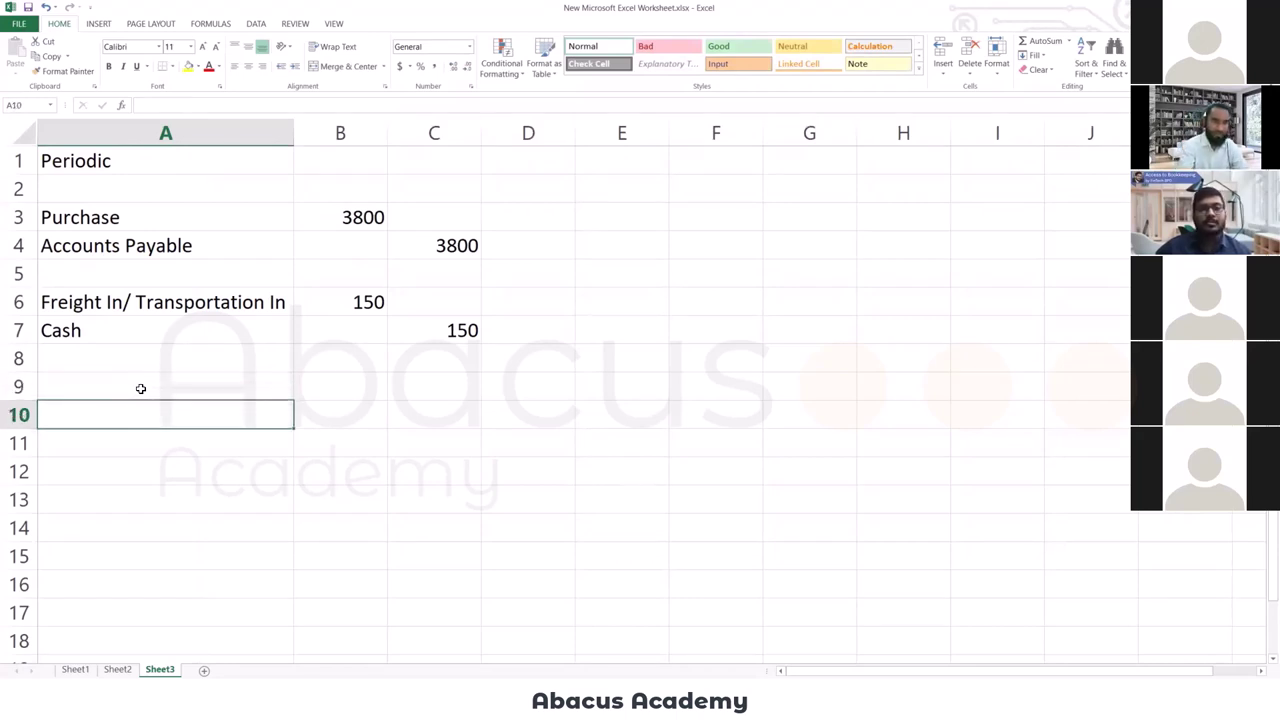
text(Purchas)
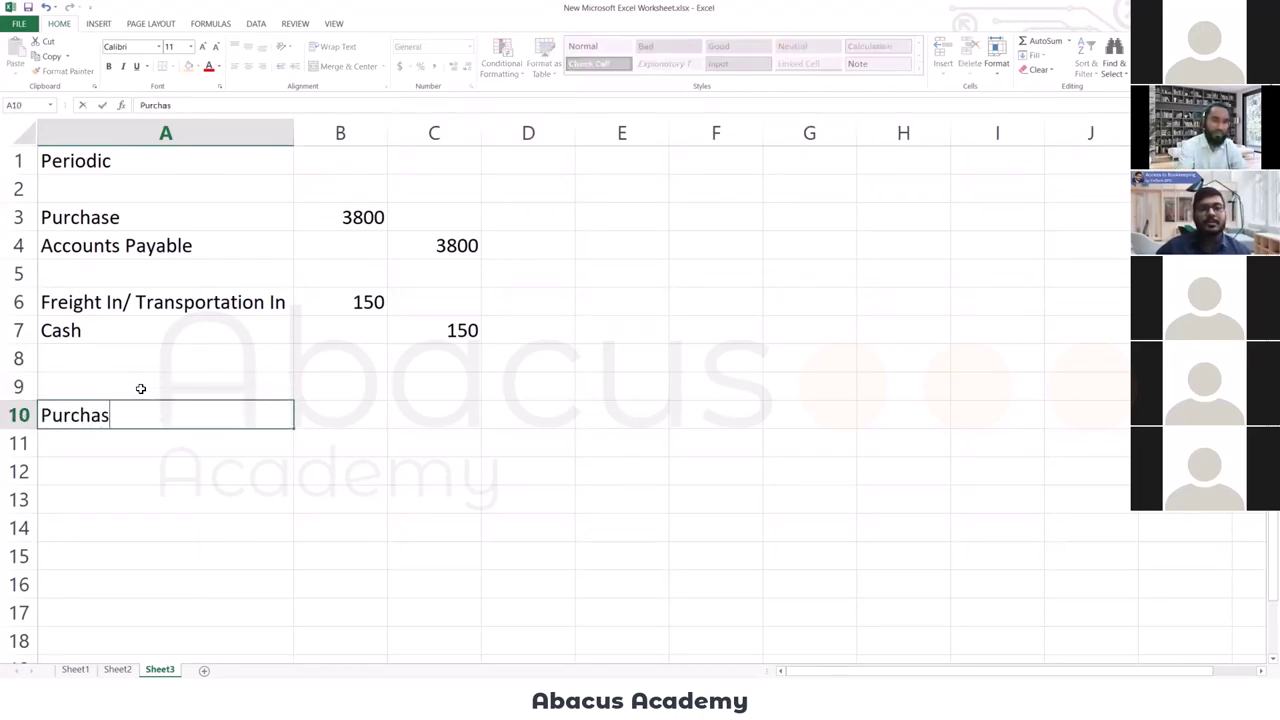
text(e Retu)
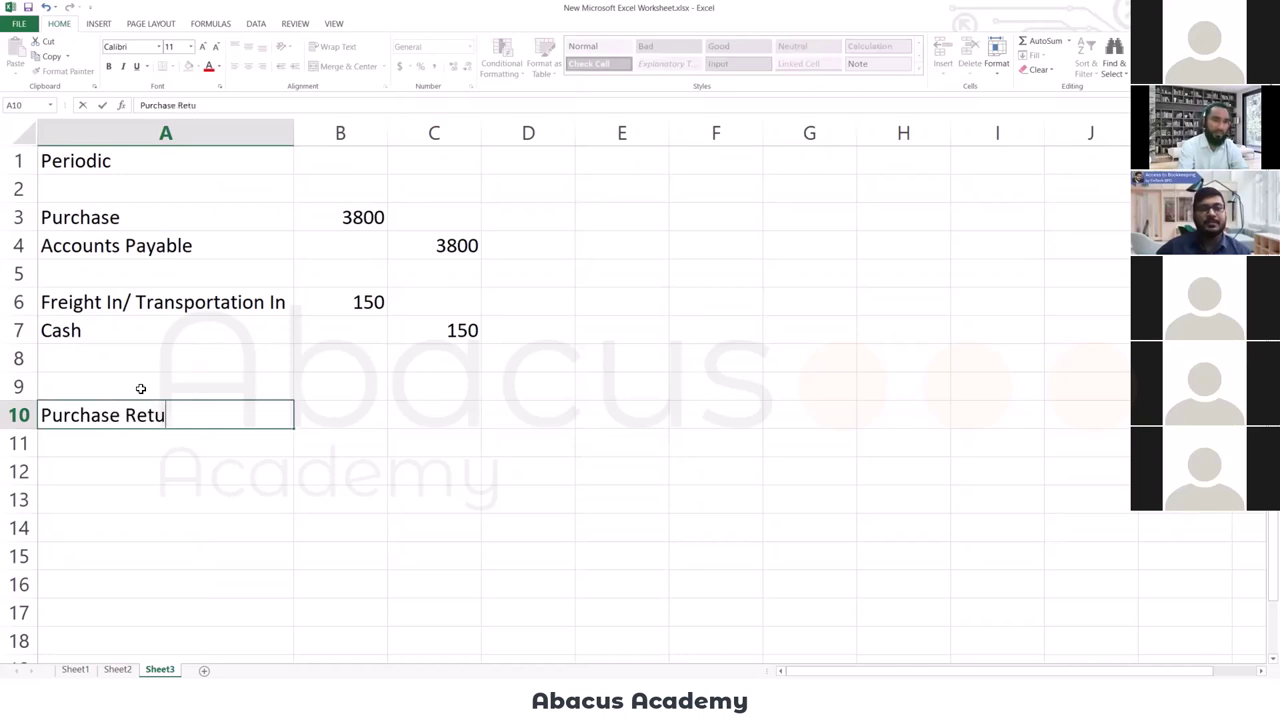
text(rn & Allowanc)
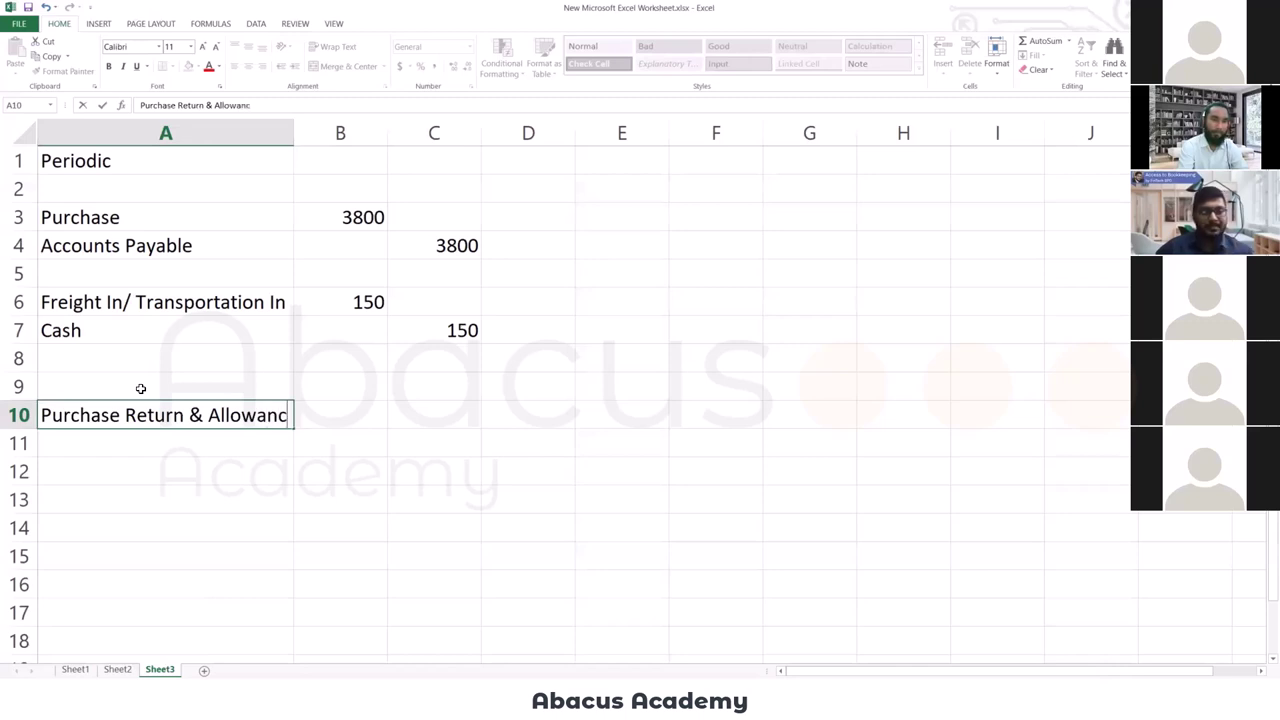
text(es)
key(Tab)
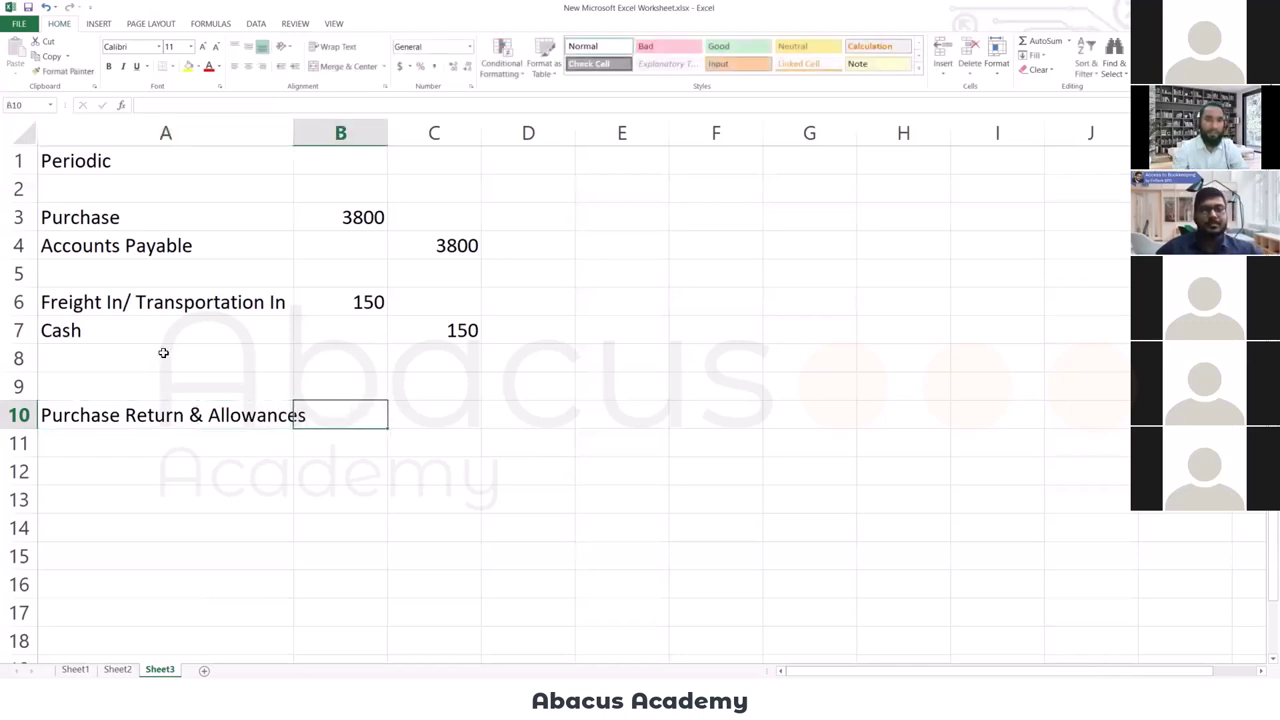
Fit column A to the new label and enter the Purchase Return & Allowances credit of 300 in C10.
click(271, 137)
double_click(292, 133)
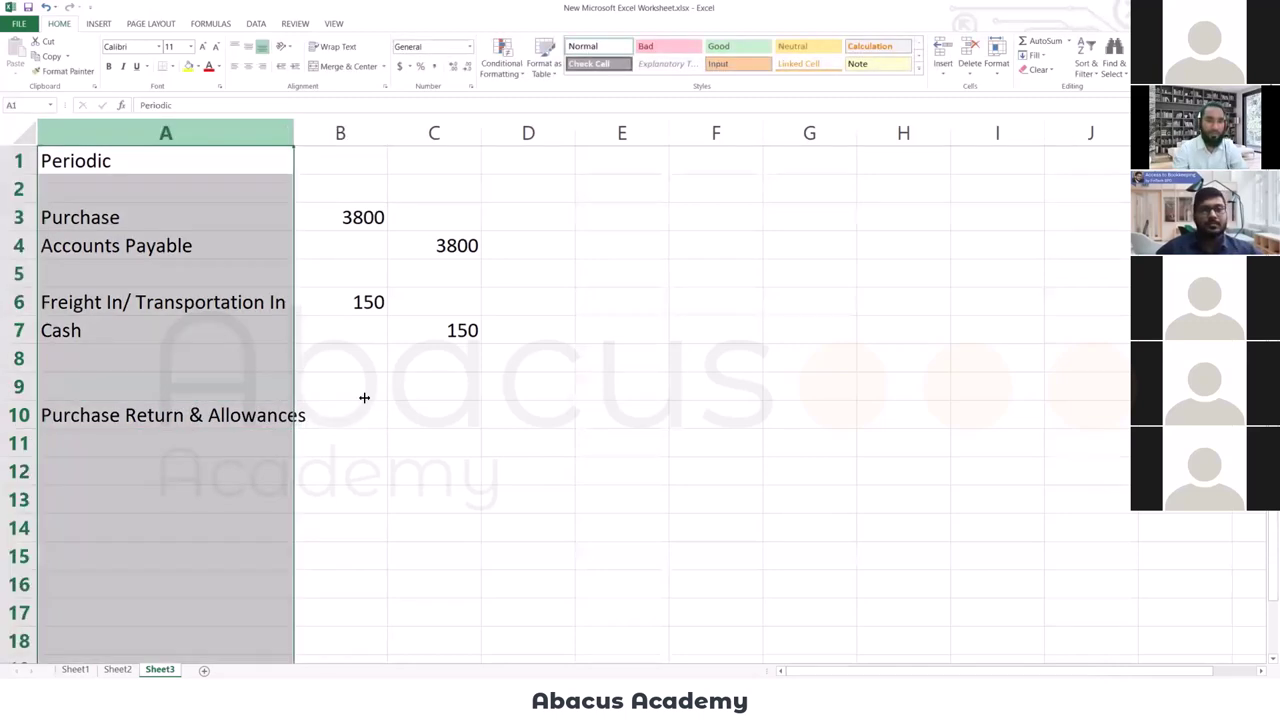
click(447, 406)
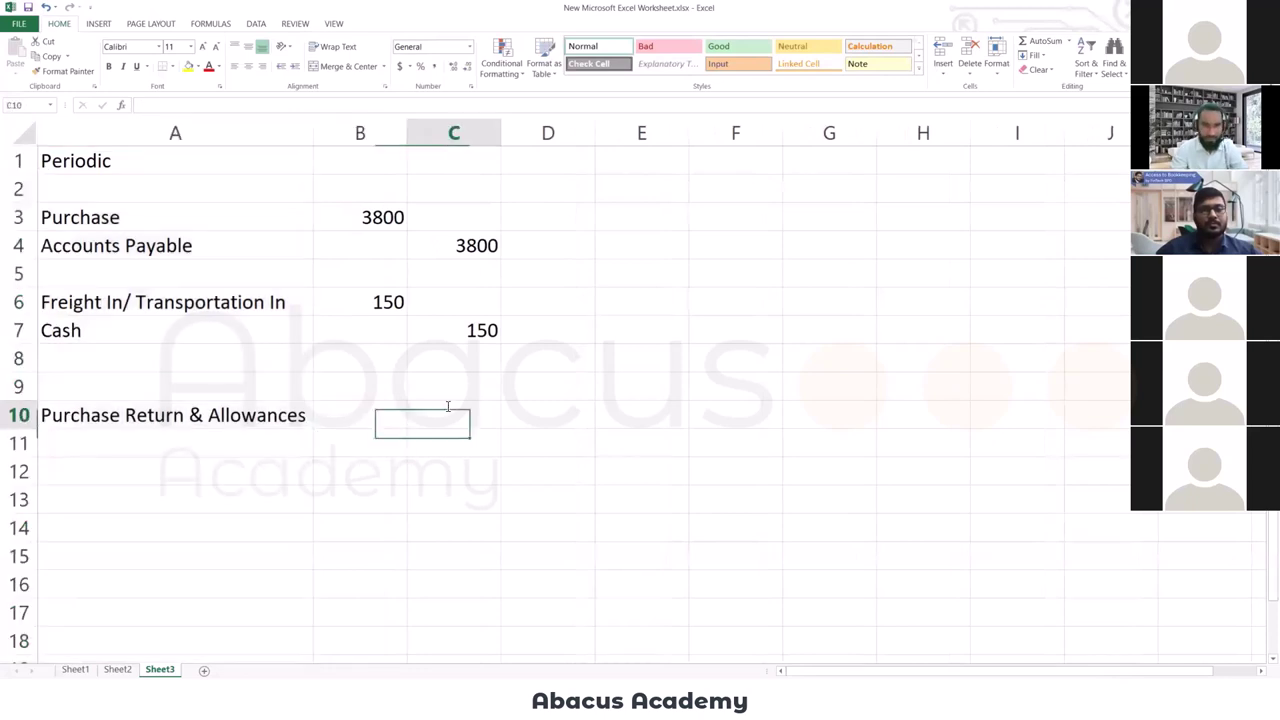
text(300)
Enter Accounts Payable in A9 with a debit amount of 300 in B9.
key(Up)
key(Left)
key(Left)
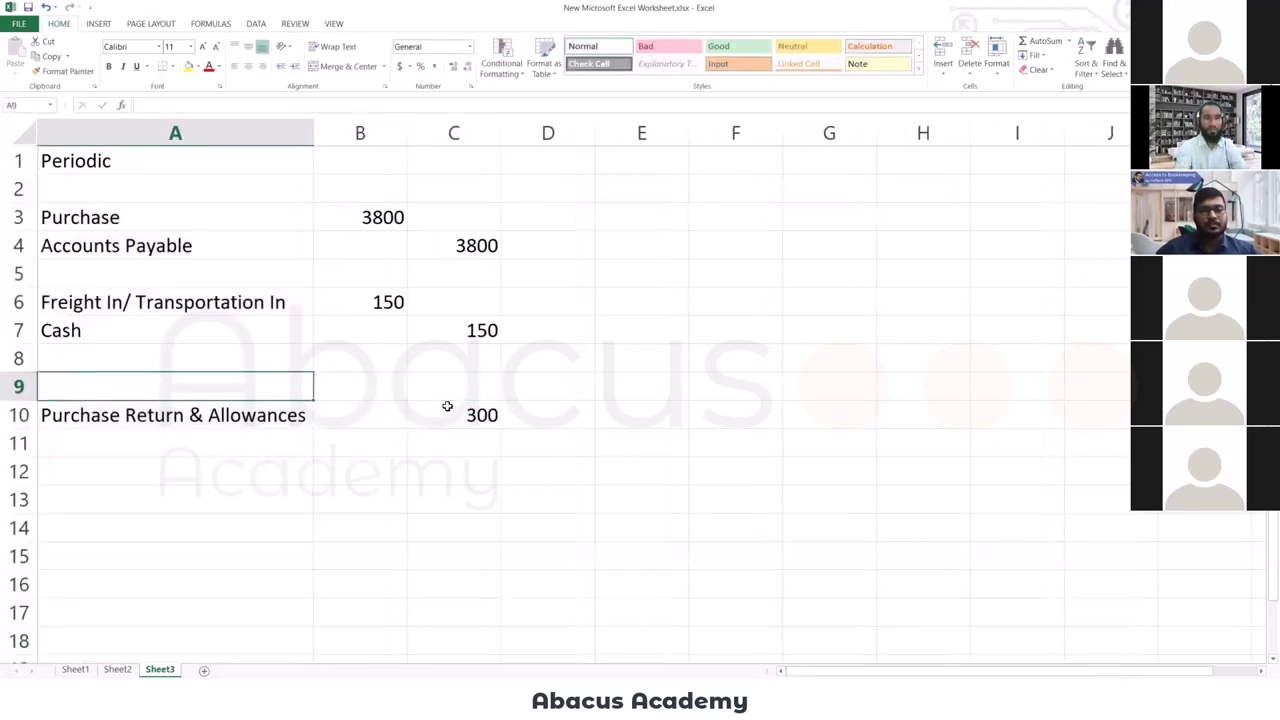
text(A)
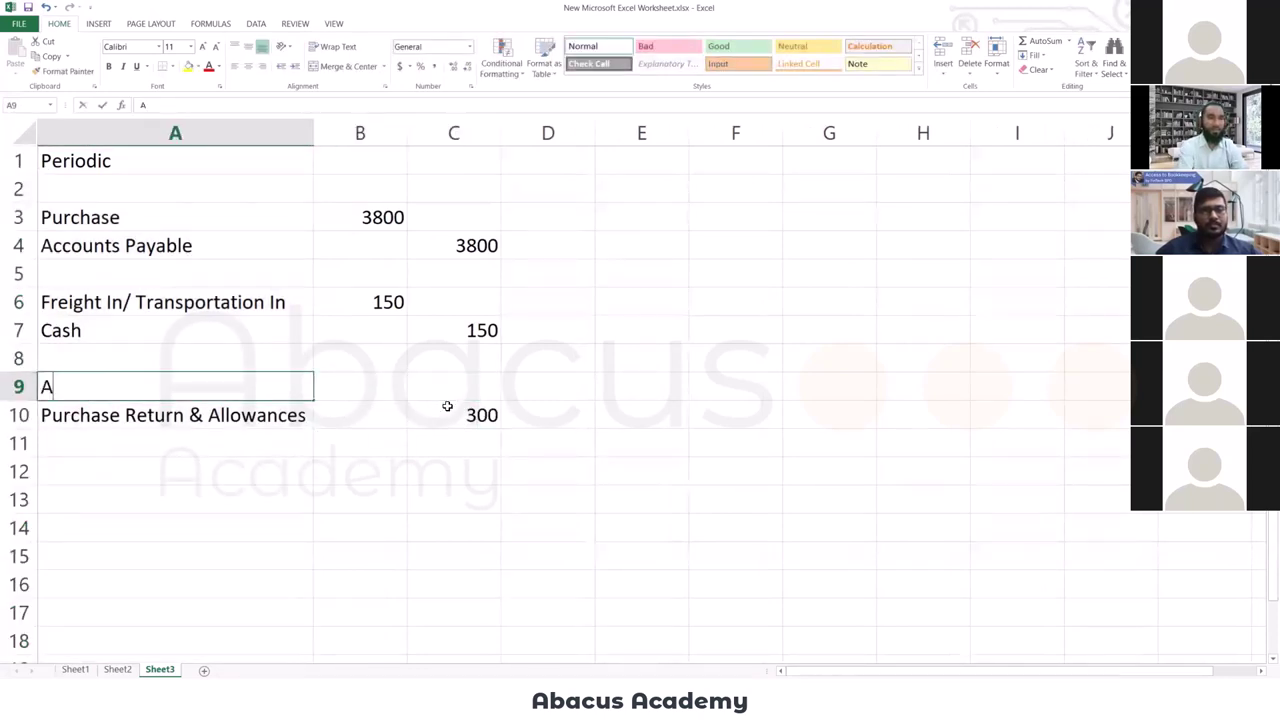
text(ccounts Payable)
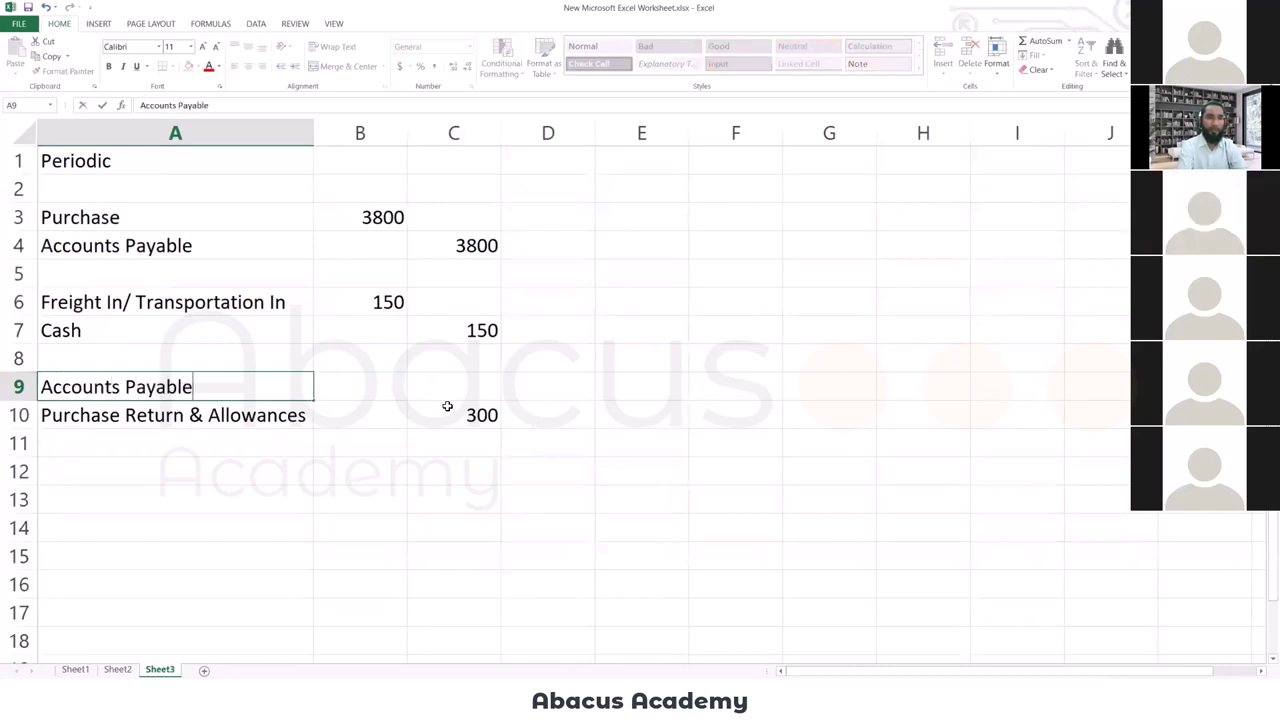
key(Right)
text(300)
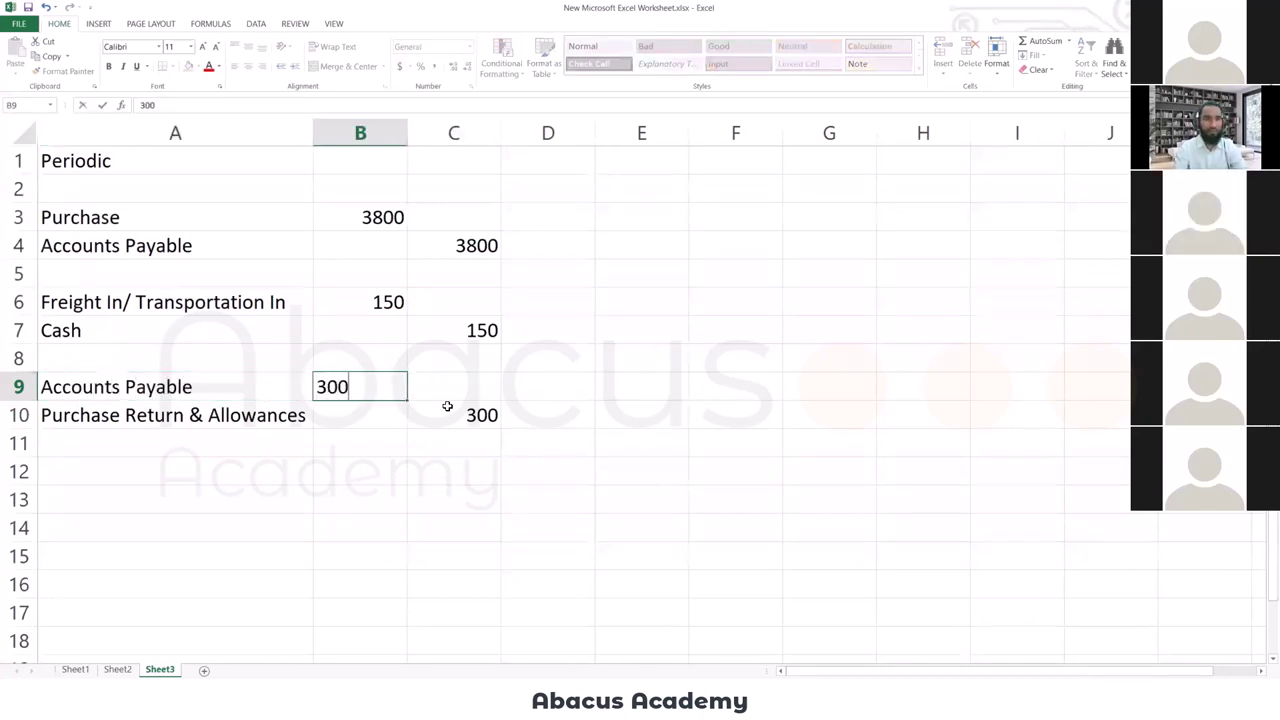
key(Return)
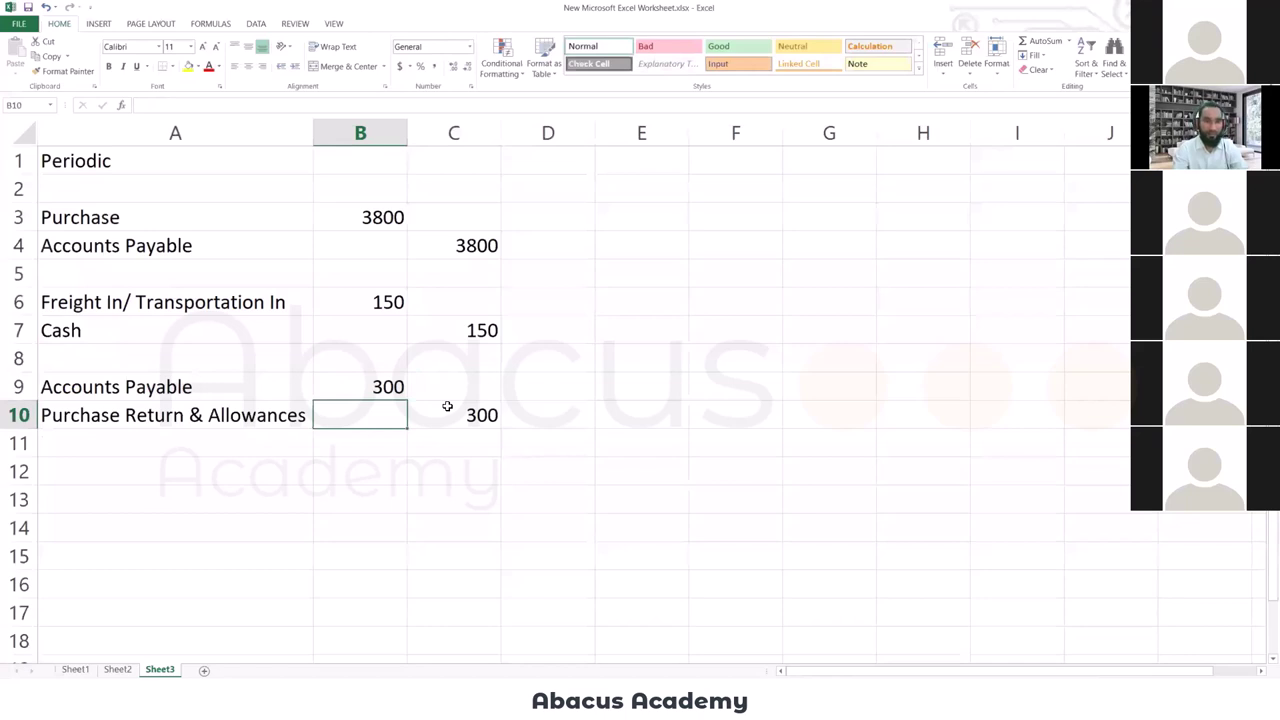
Start the payment entry with Accounts Payable in A12 and a debit amount of 3500 in B12.
key(Down)
key(Down)
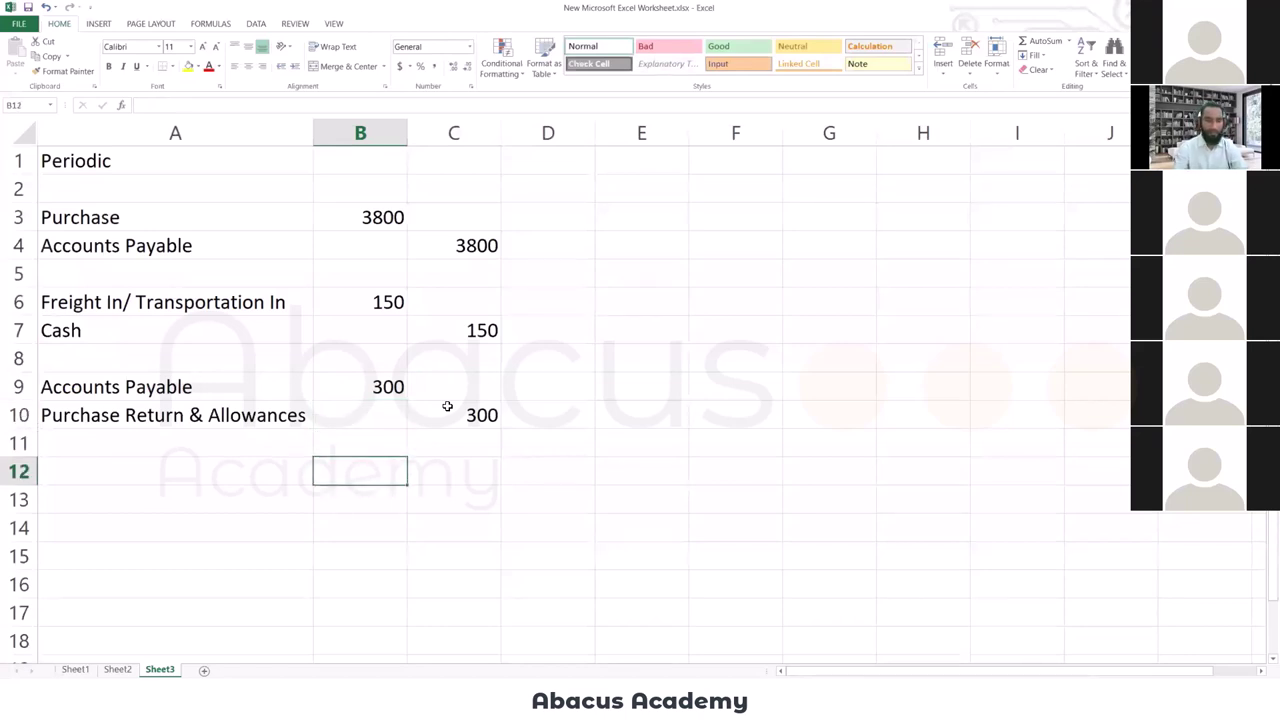
key(Up)
key(Up)
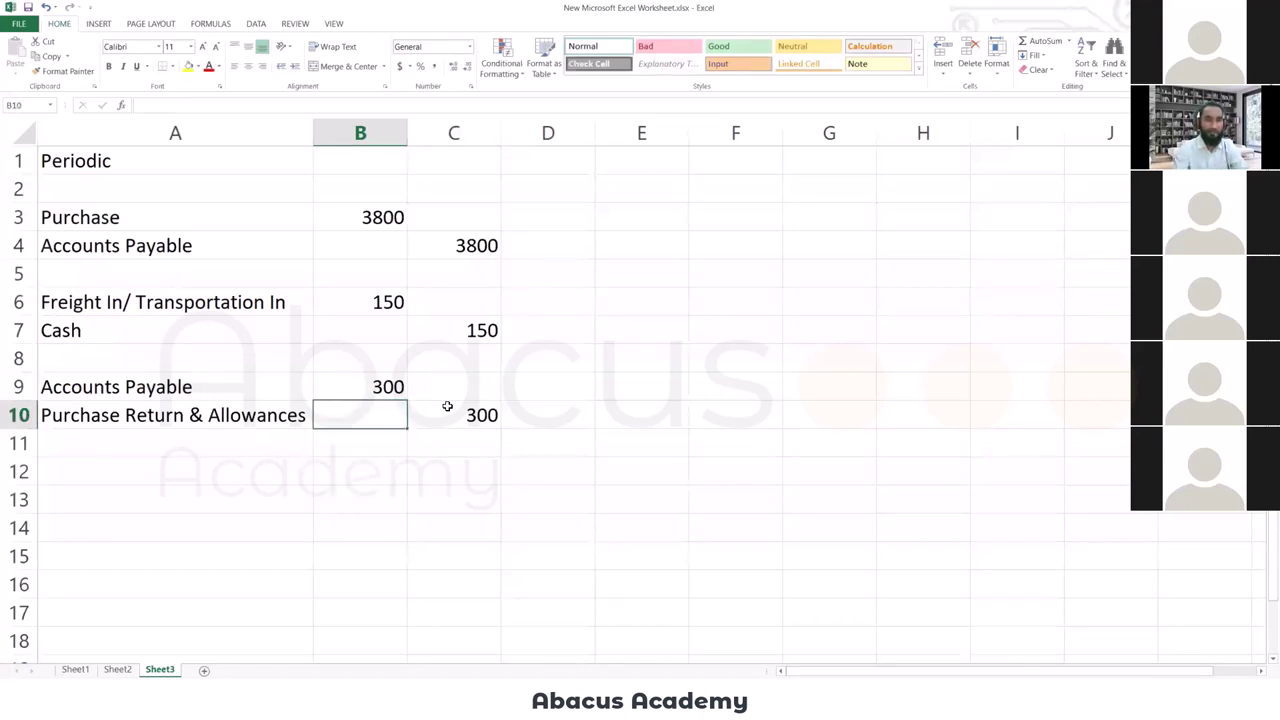
key(Left)
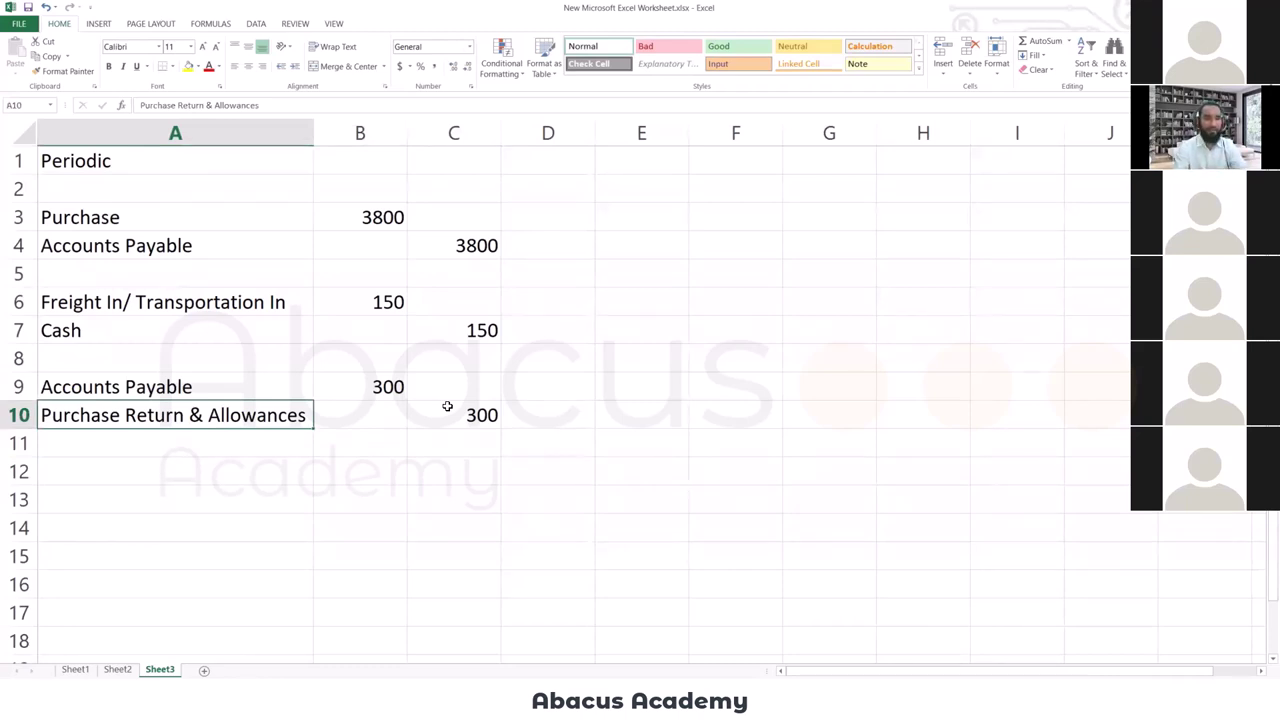
key(Down)
key(Down)
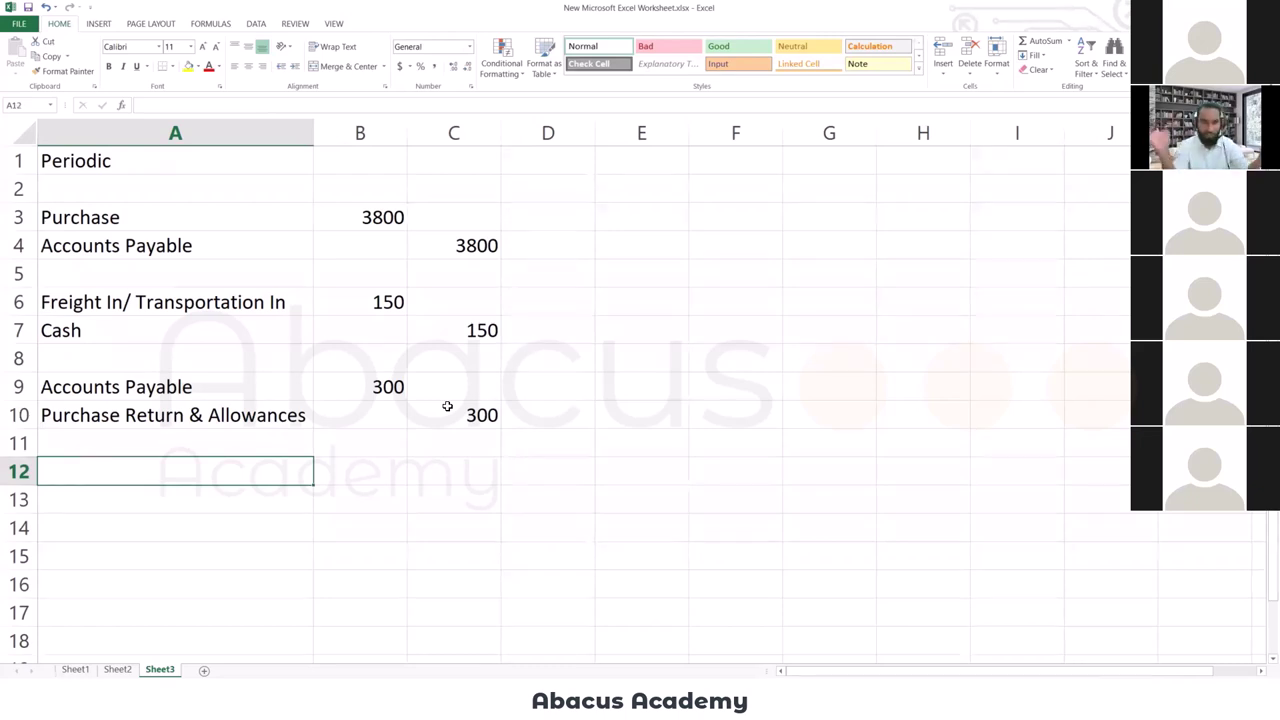
text(Acc)
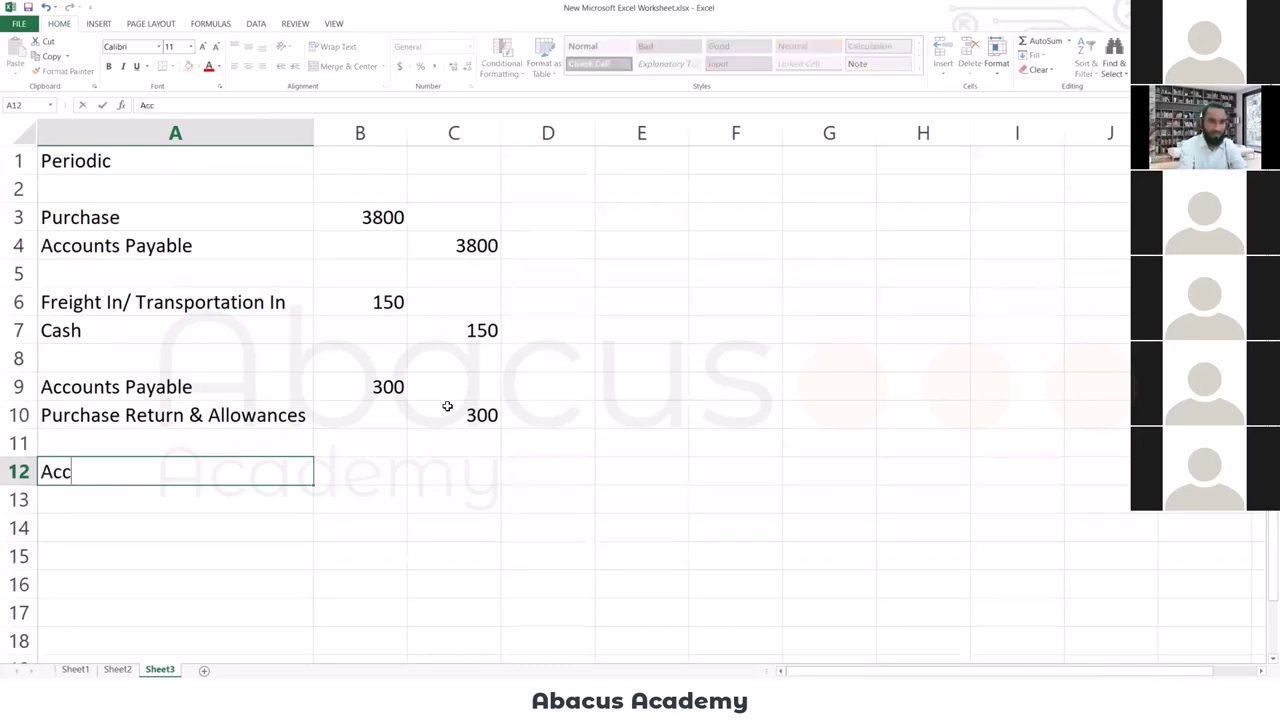
text(ounts )
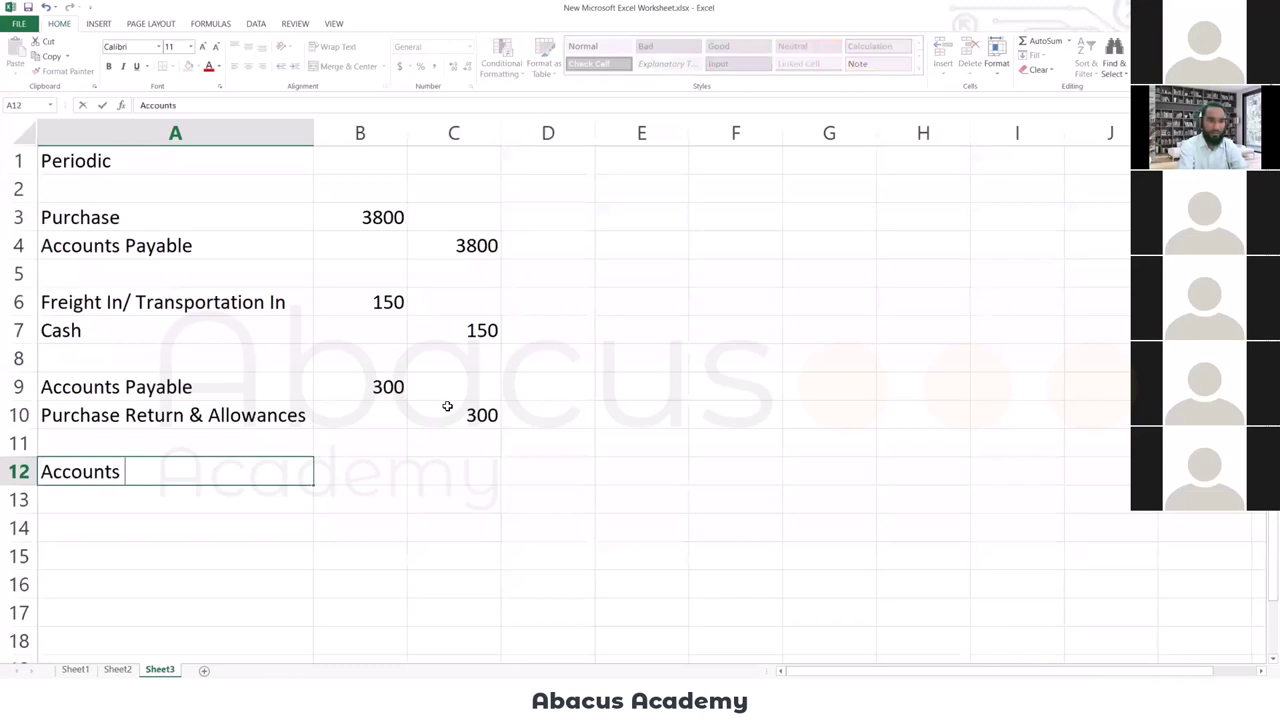
text(Payable)
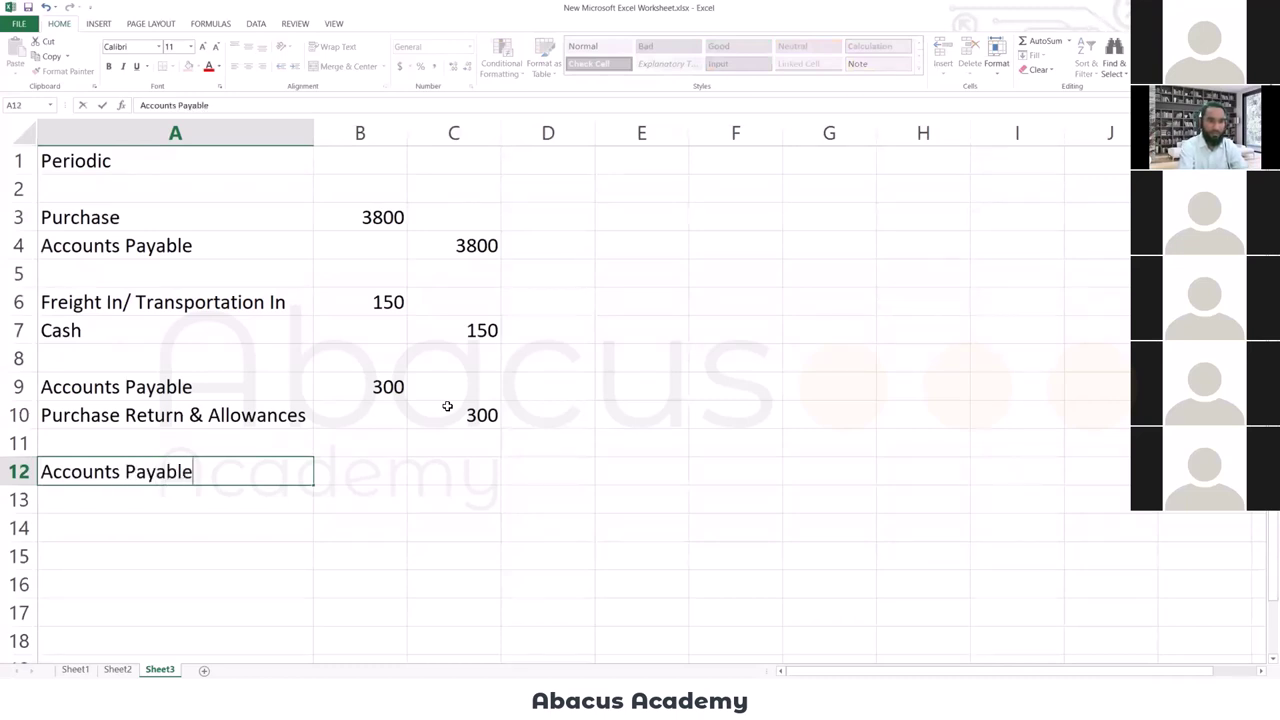
key(Tab)
text(3500)
key(Return)
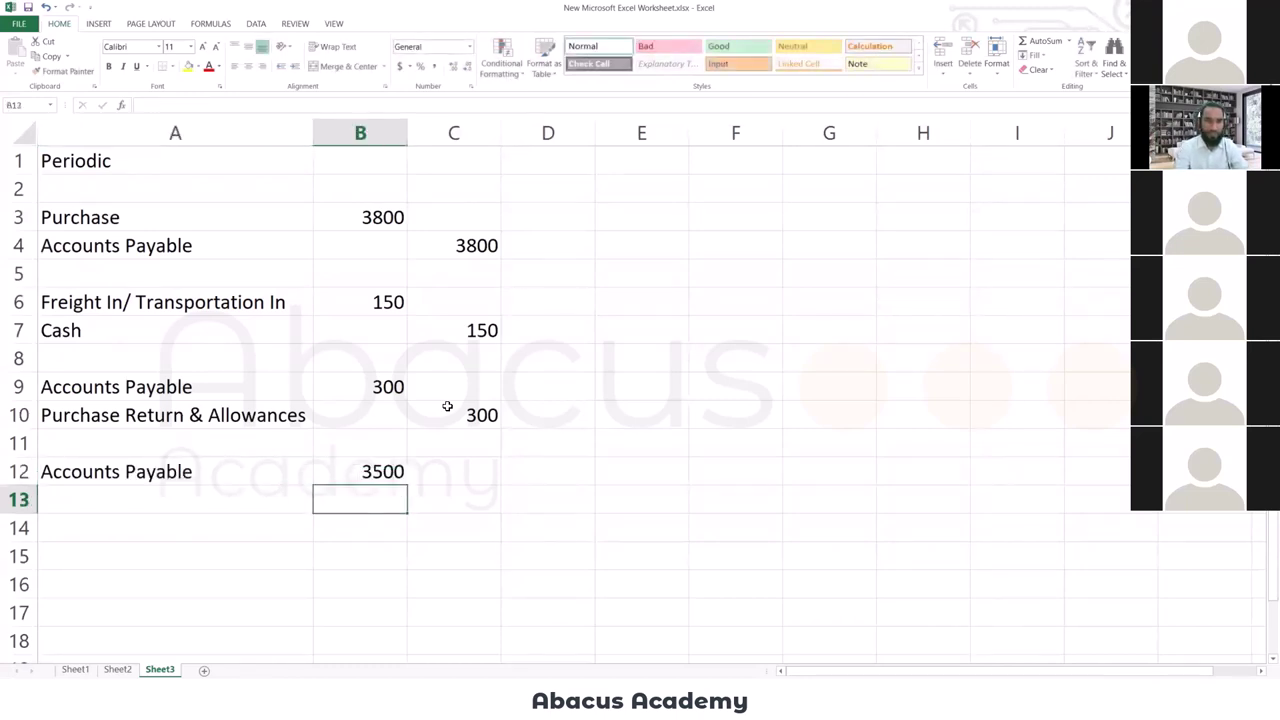
Enter Cash in A13 with a credit amount of 3430 in C13.
key(Left)
text(Cash)
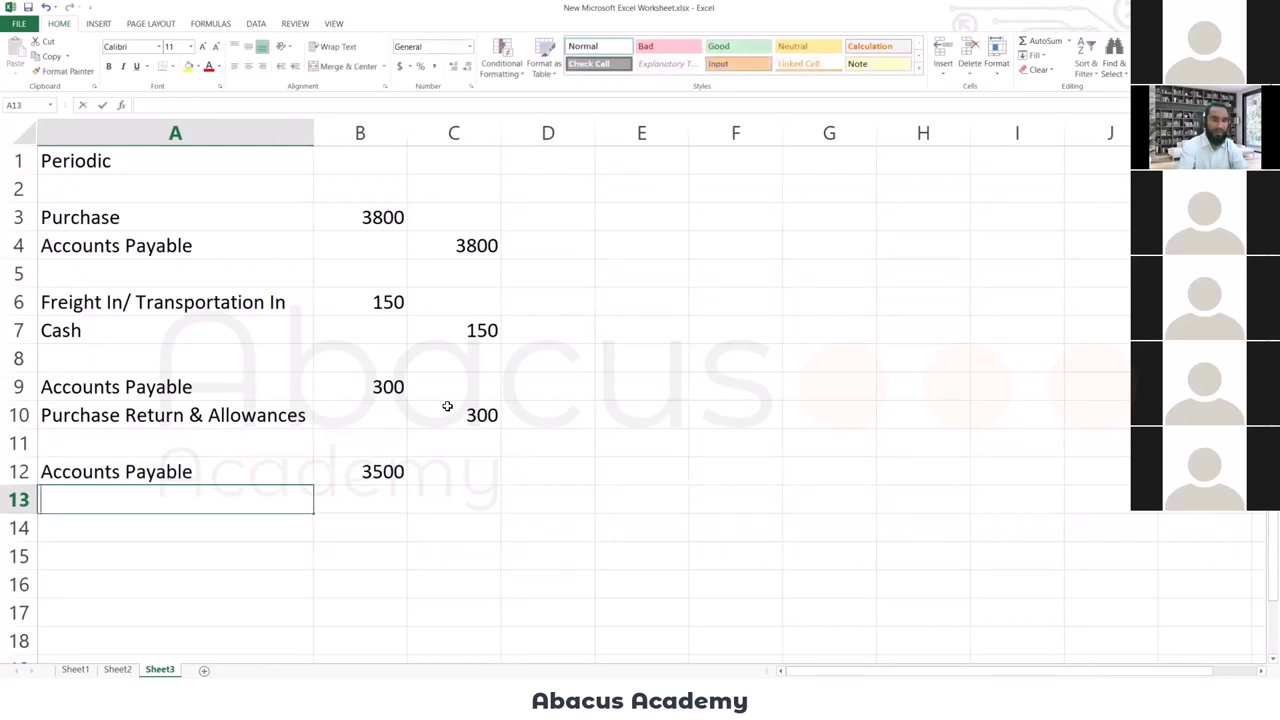
key(Tab)
key(Tab)
text(3430)
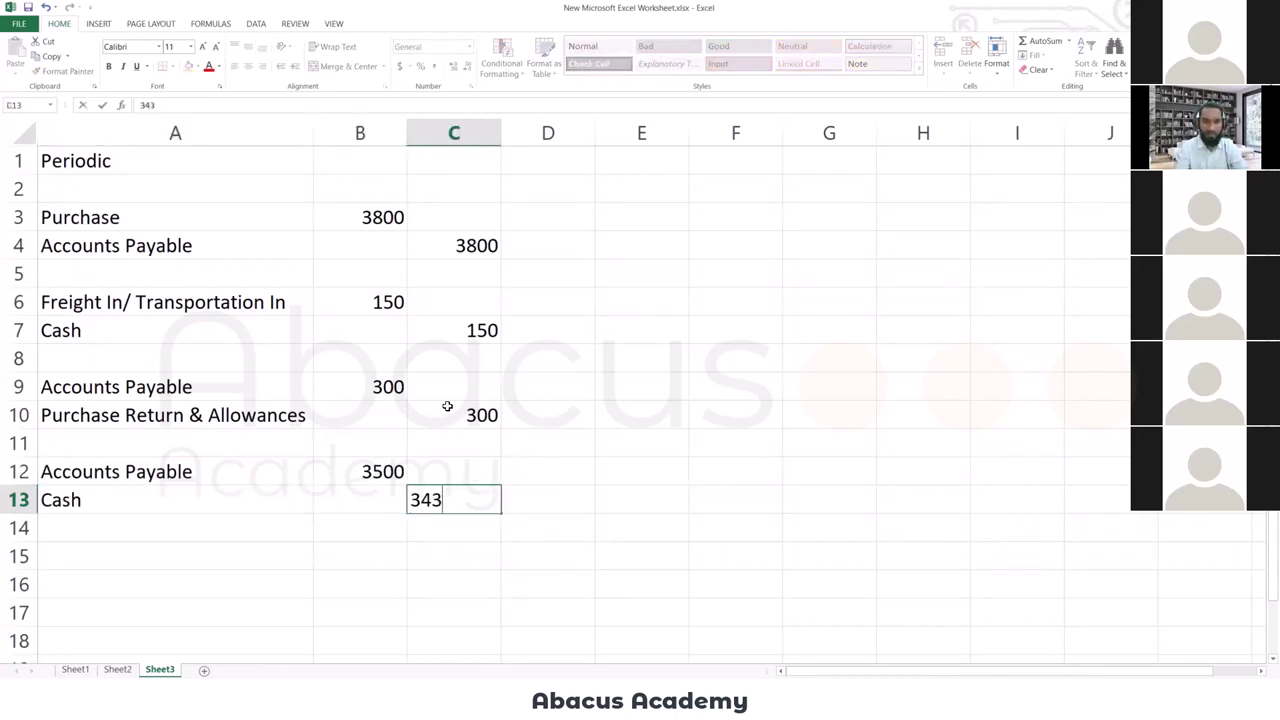
key(Return)
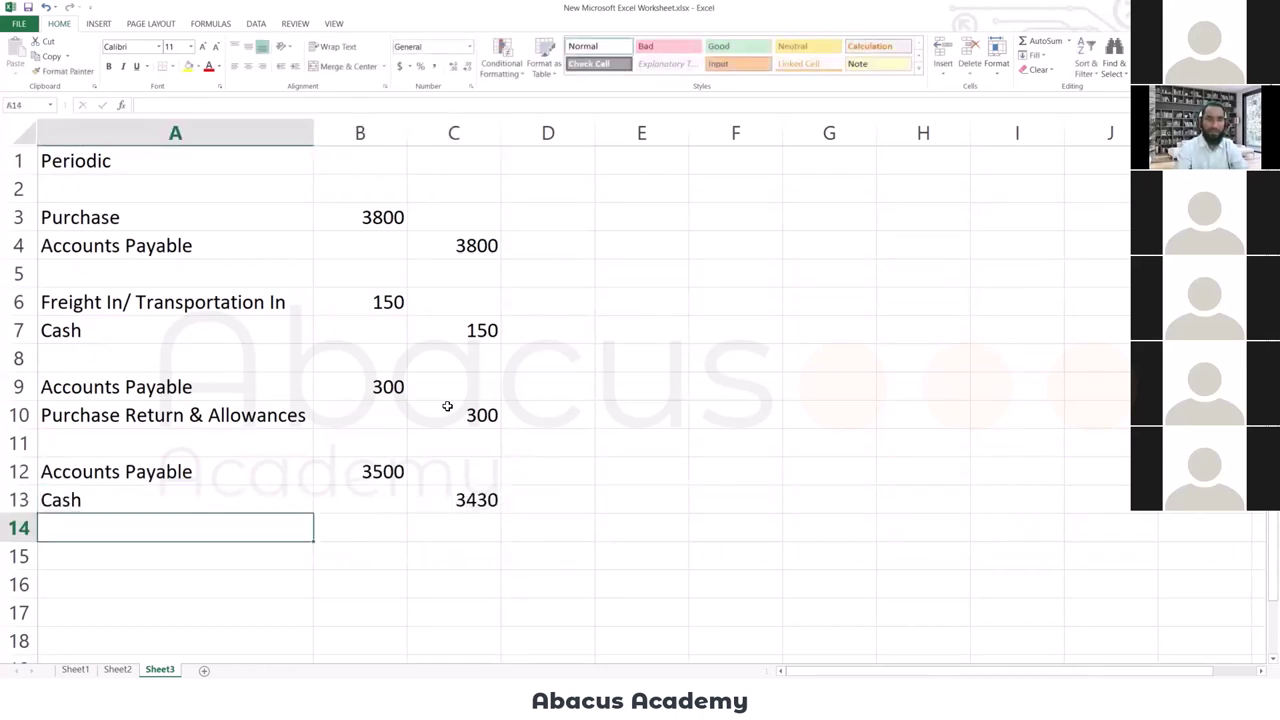
Enter a credit amount of 70 in C14 and label it Purchase Discount in A14.
key(Tab)
key(Tab)
text(70)
key(ctrl+Return)
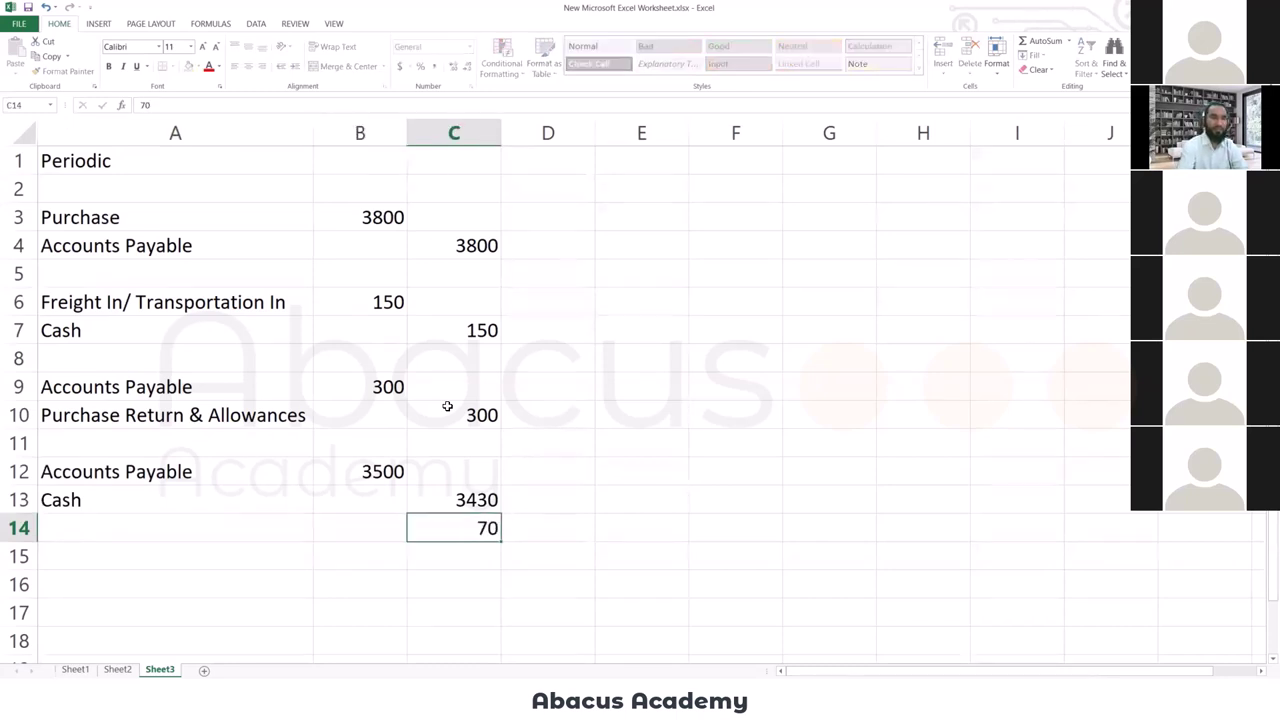
key(Home)
text(Purchase Discount)
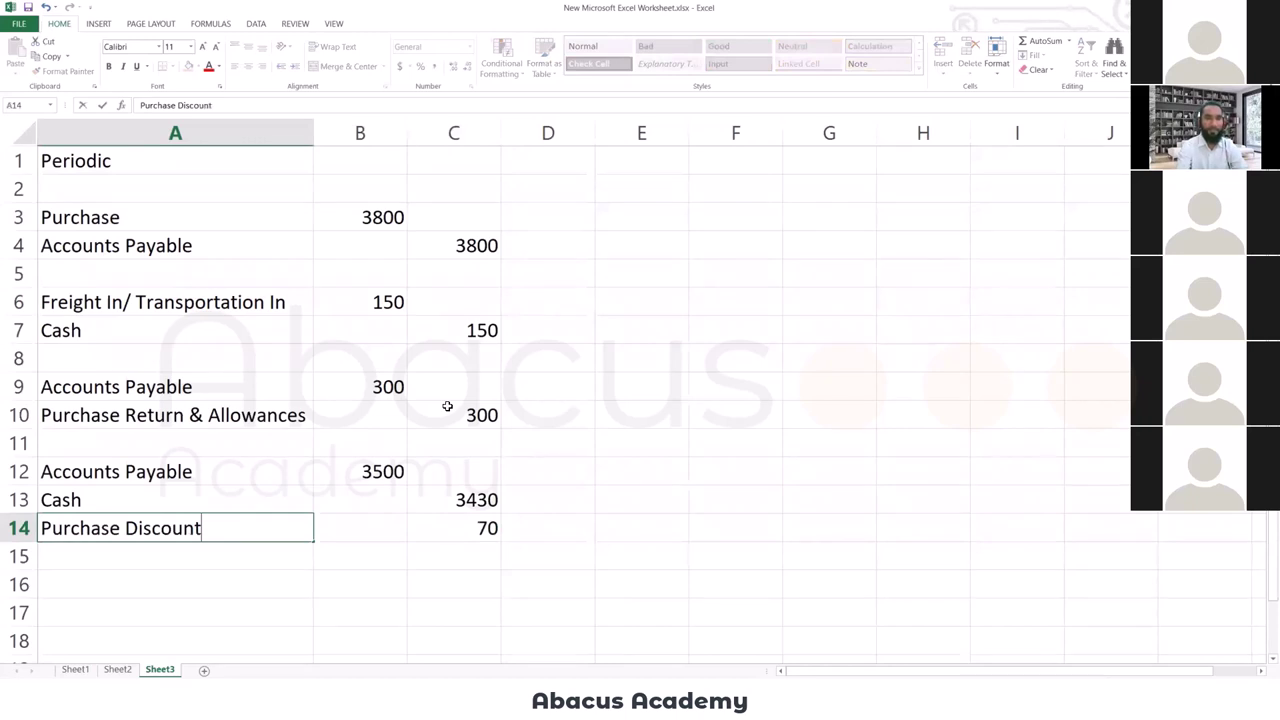
key(Tab)
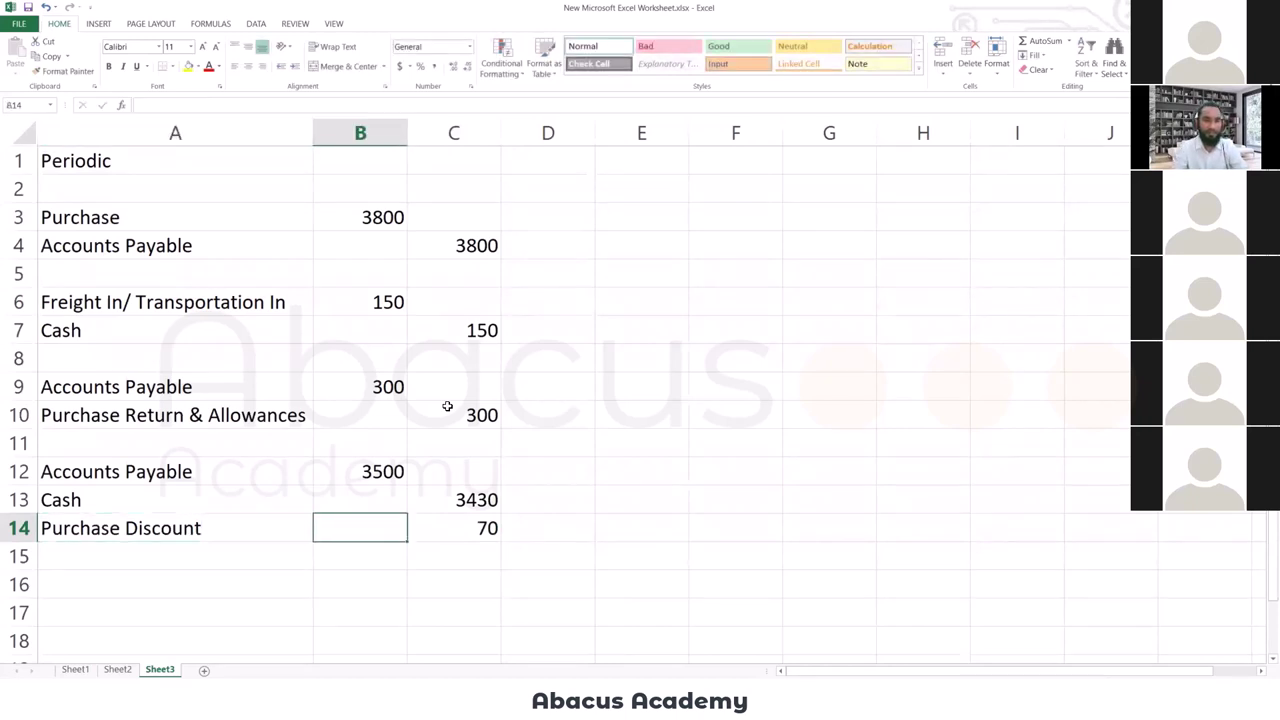
Add a new worksheet after Sheet3 and enter the heading Seller in A1.
scroll(430, 420, down, 1)
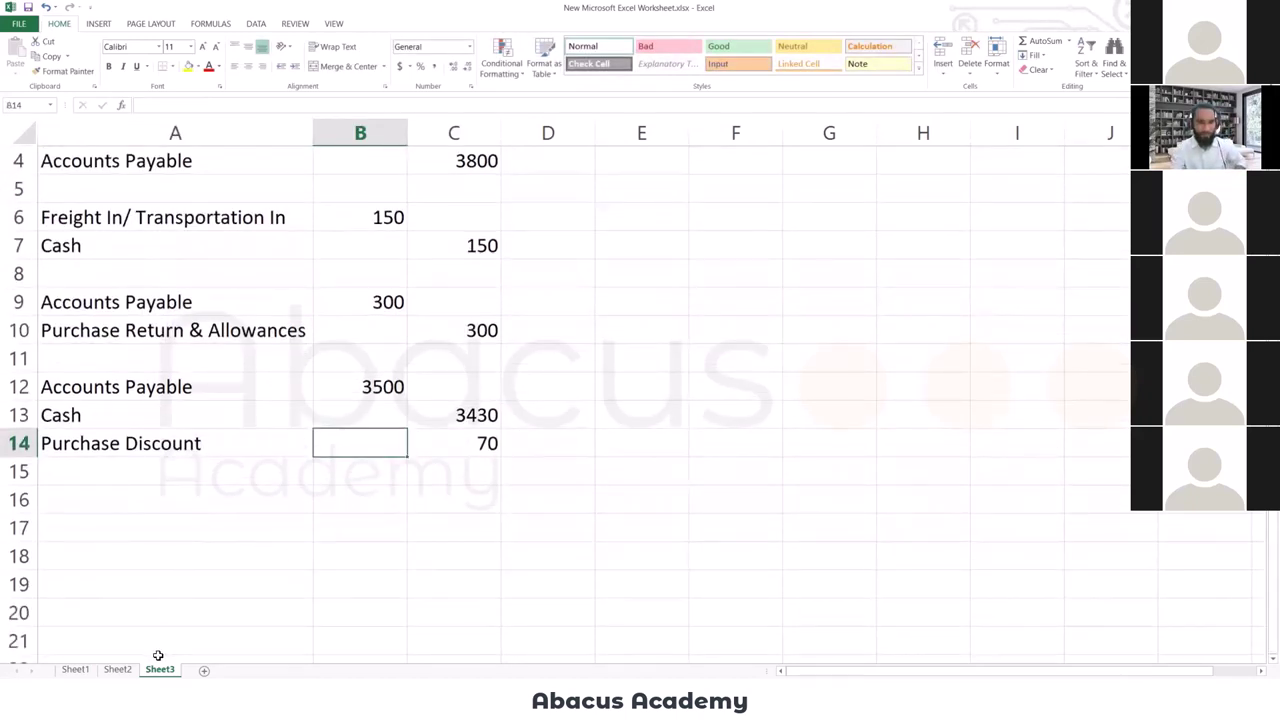
click(204, 670)
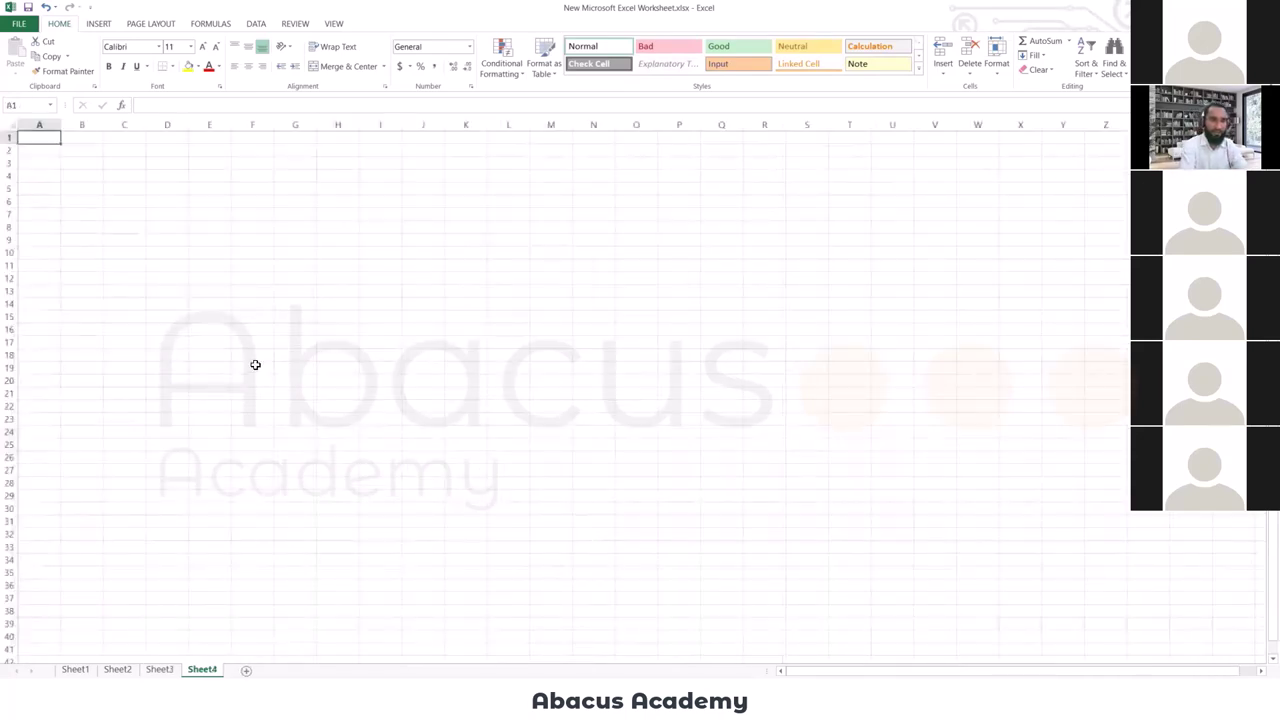
scroll(255, 364, up, 1)
ctrl+scroll(255, 364, up, 1)
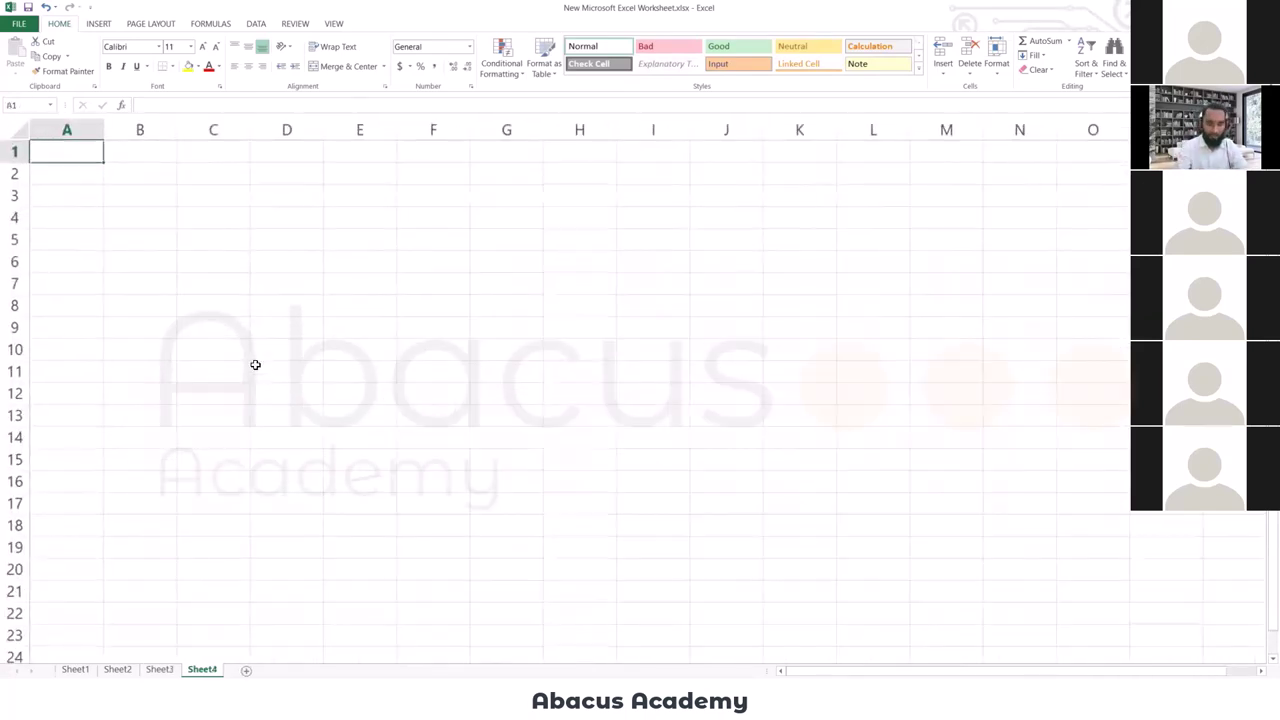
ctrl+scroll(255, 364, up, 1)
text(Seller)
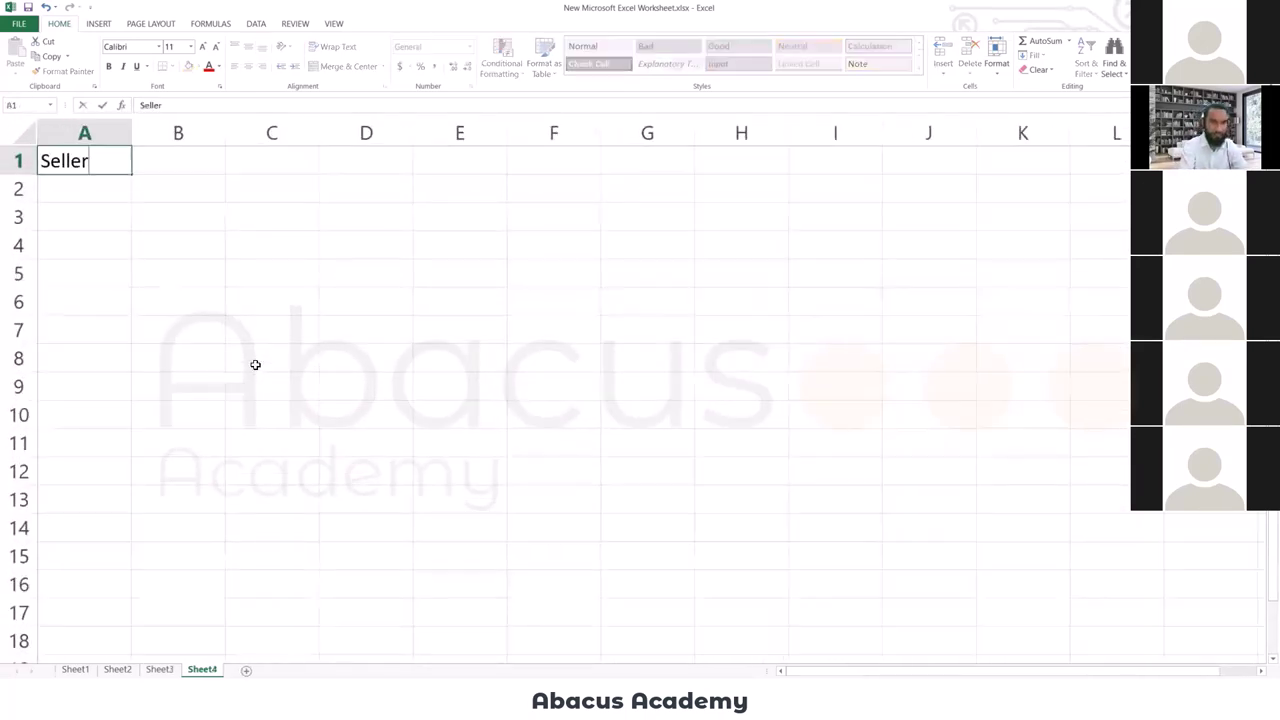
key(Return)
key(Return)
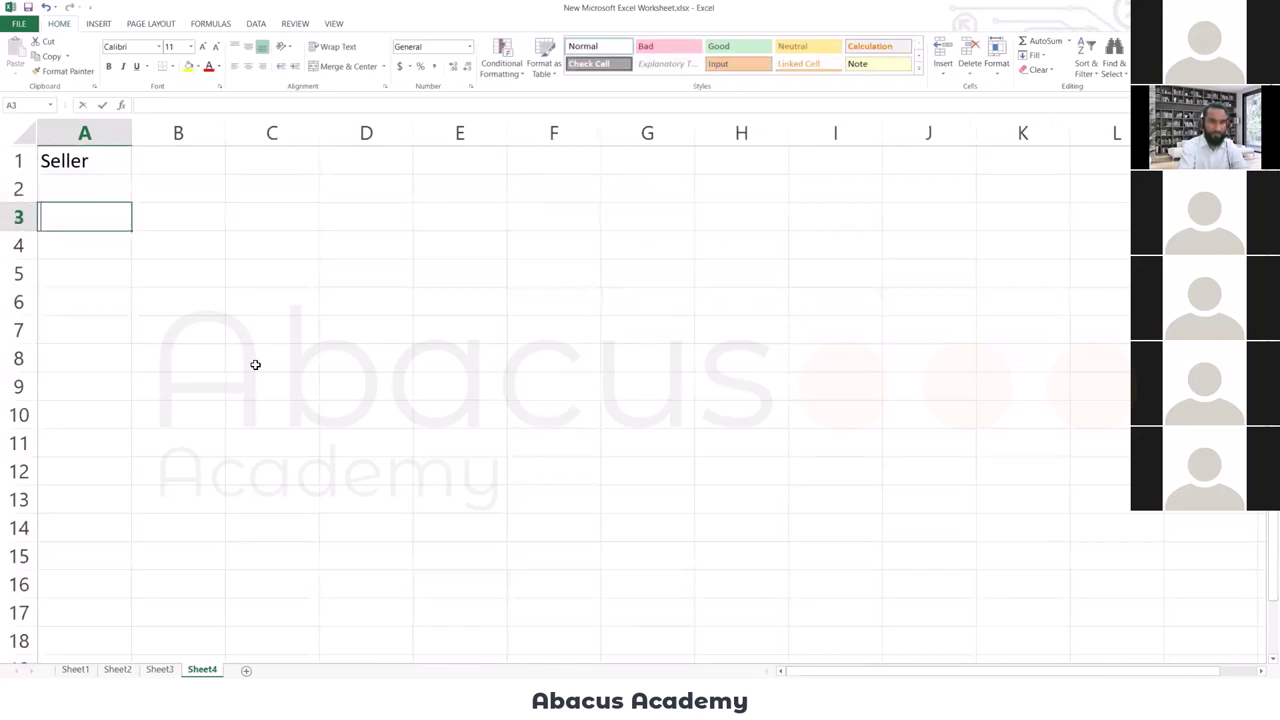
Enter Accounts Receivable in A3 and fit column A to the label.
text(Accounts Rec)
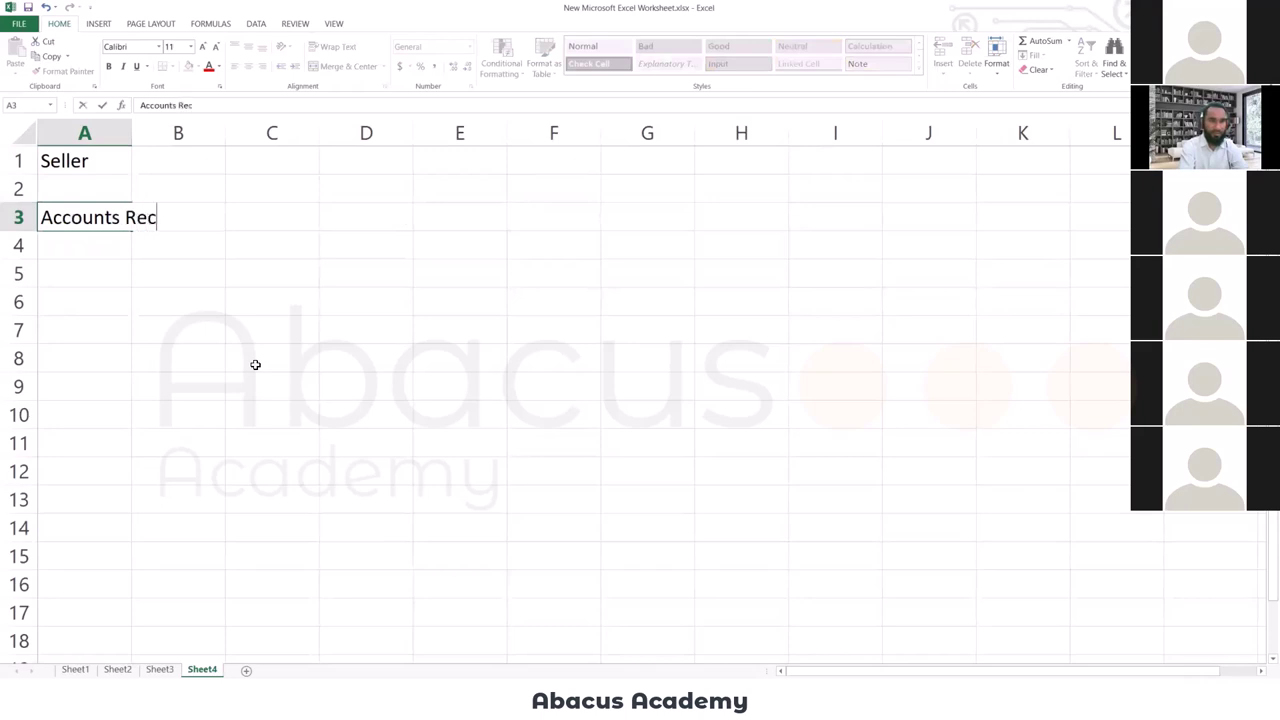
text(eivable)
key(Tab)
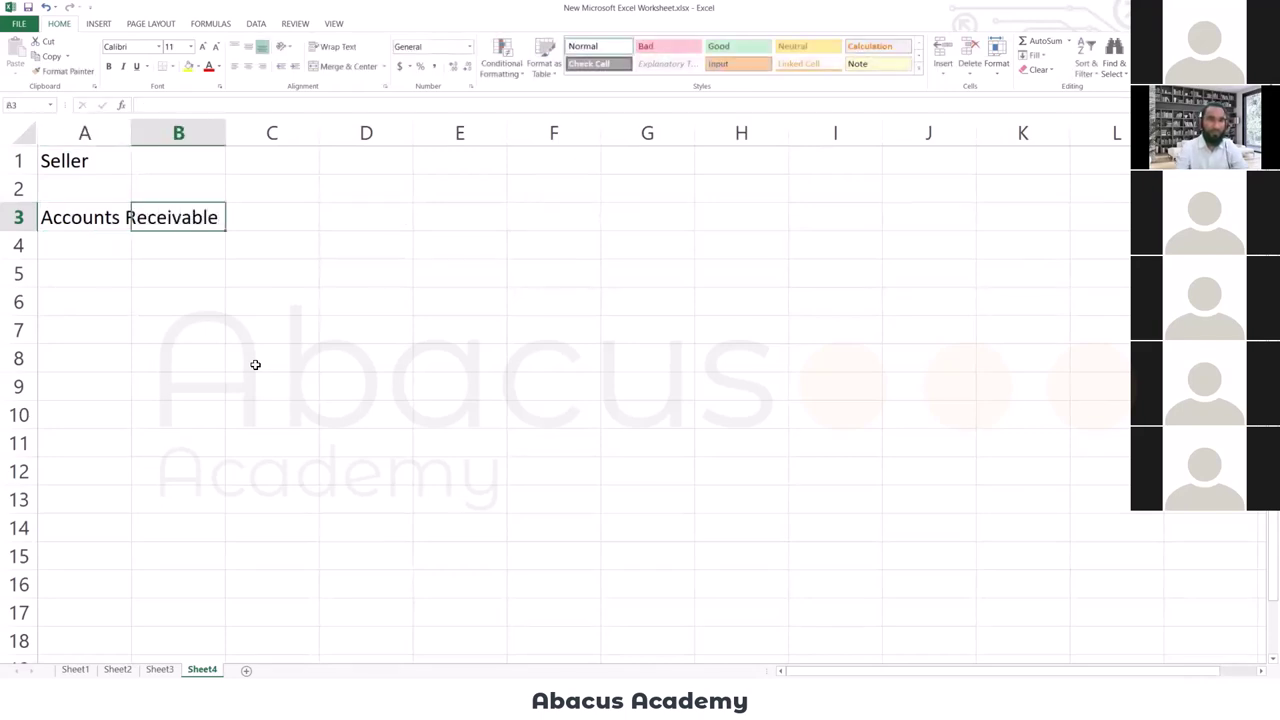
double_click(129, 134)
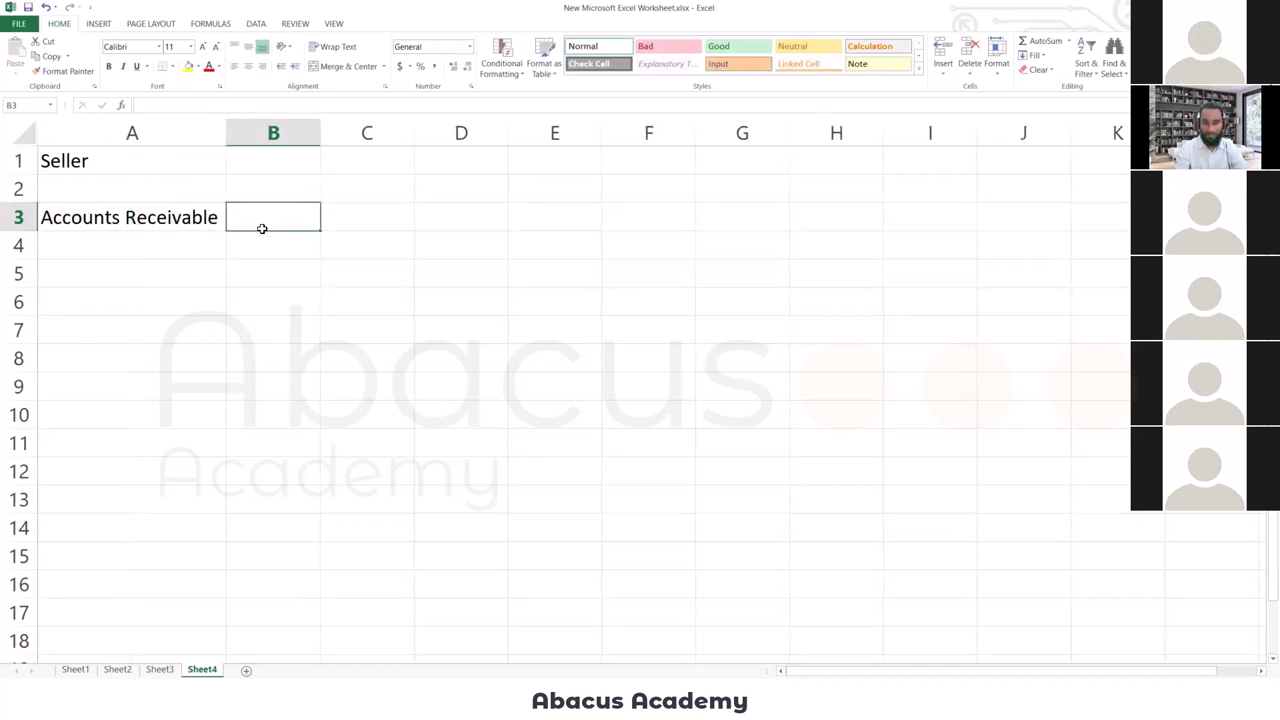
Enter the Accounts Receivable debit amount of 3800 in B3.
text(38500)
key(BackSpace)
key(BackSpace)
key(BackSpace)
text(00)
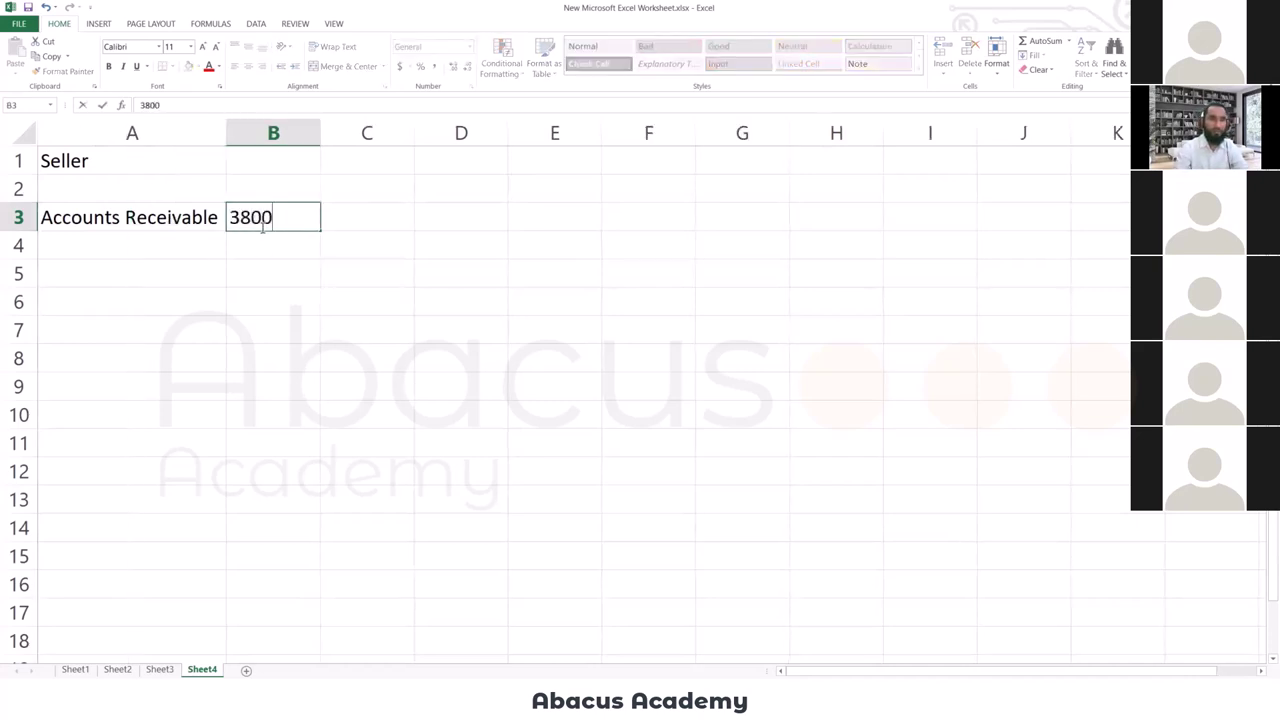
key(Return)
Enter Sales in A4 with a credit amount of 3800 in C4.
text(Sales)
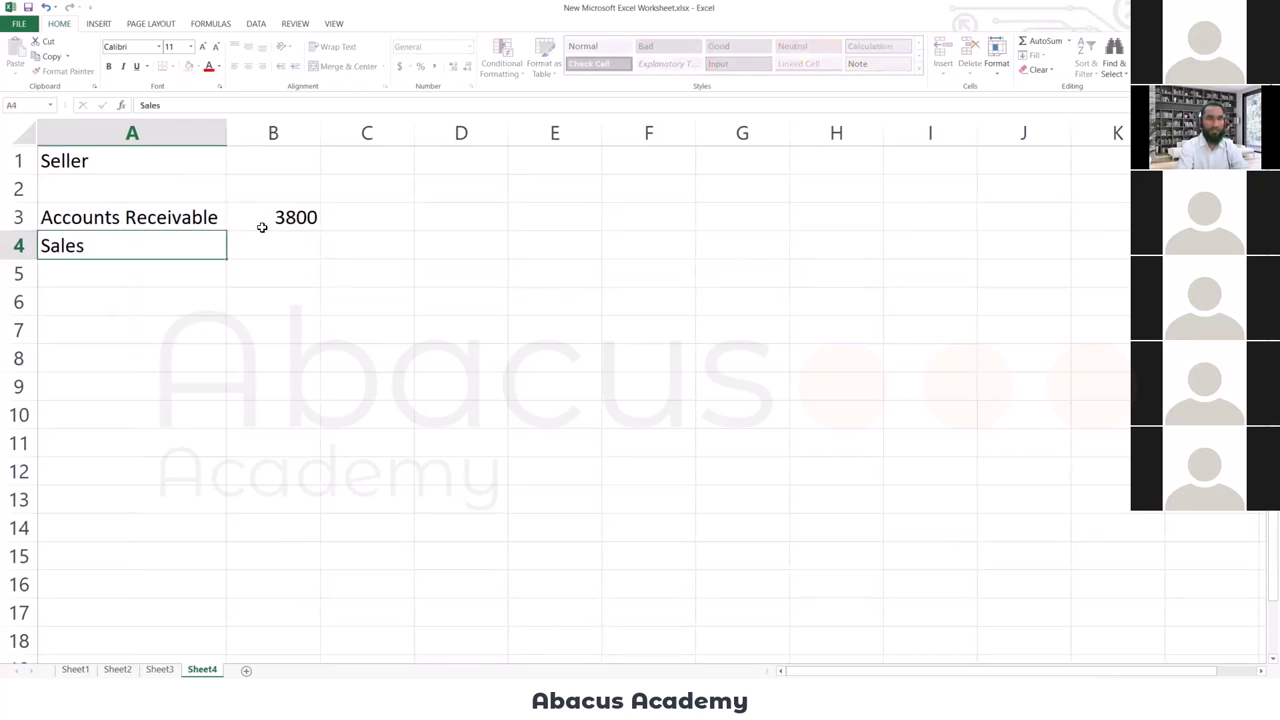
key(Tab)
text(3800)
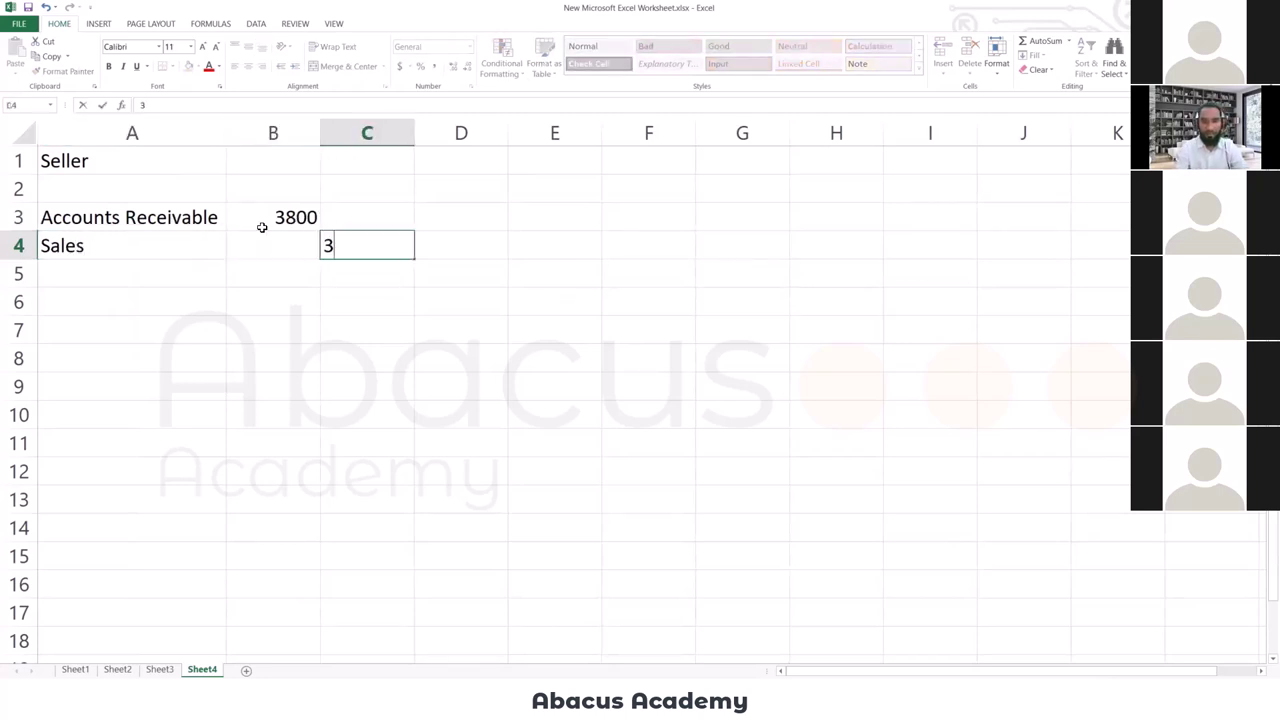
key(Return)
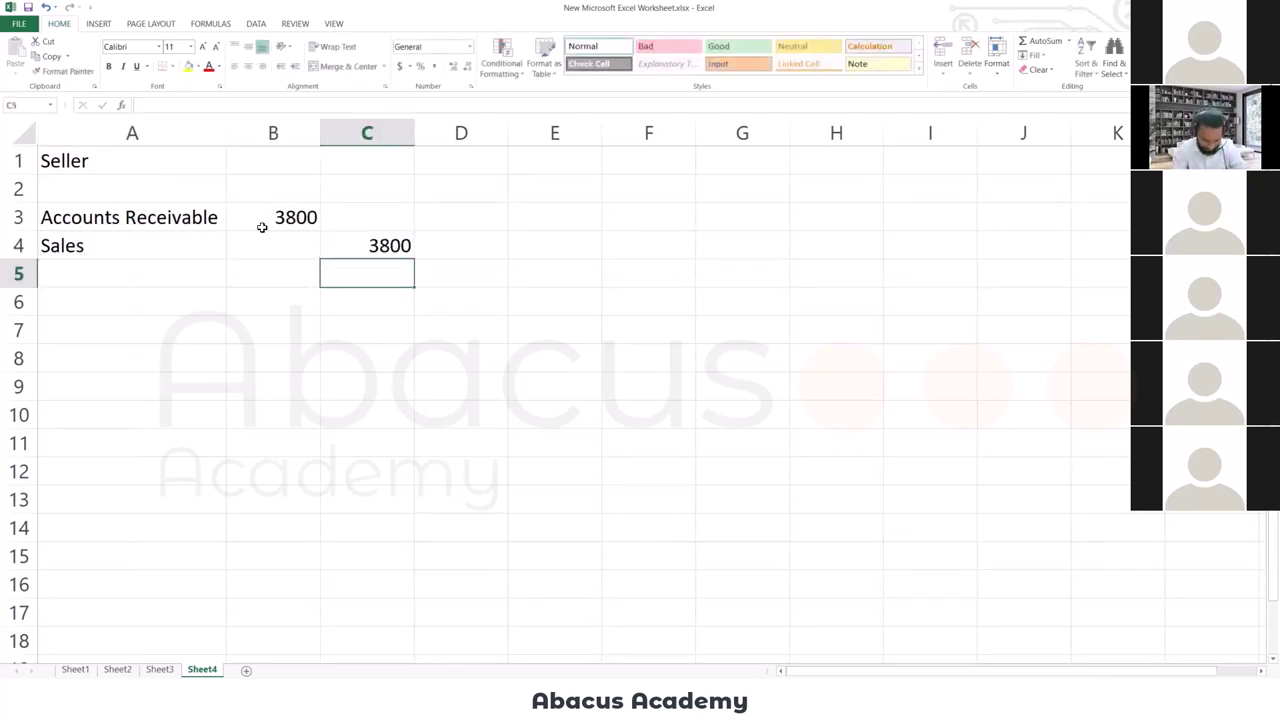
key(Down)
key(Left)
key(Left)
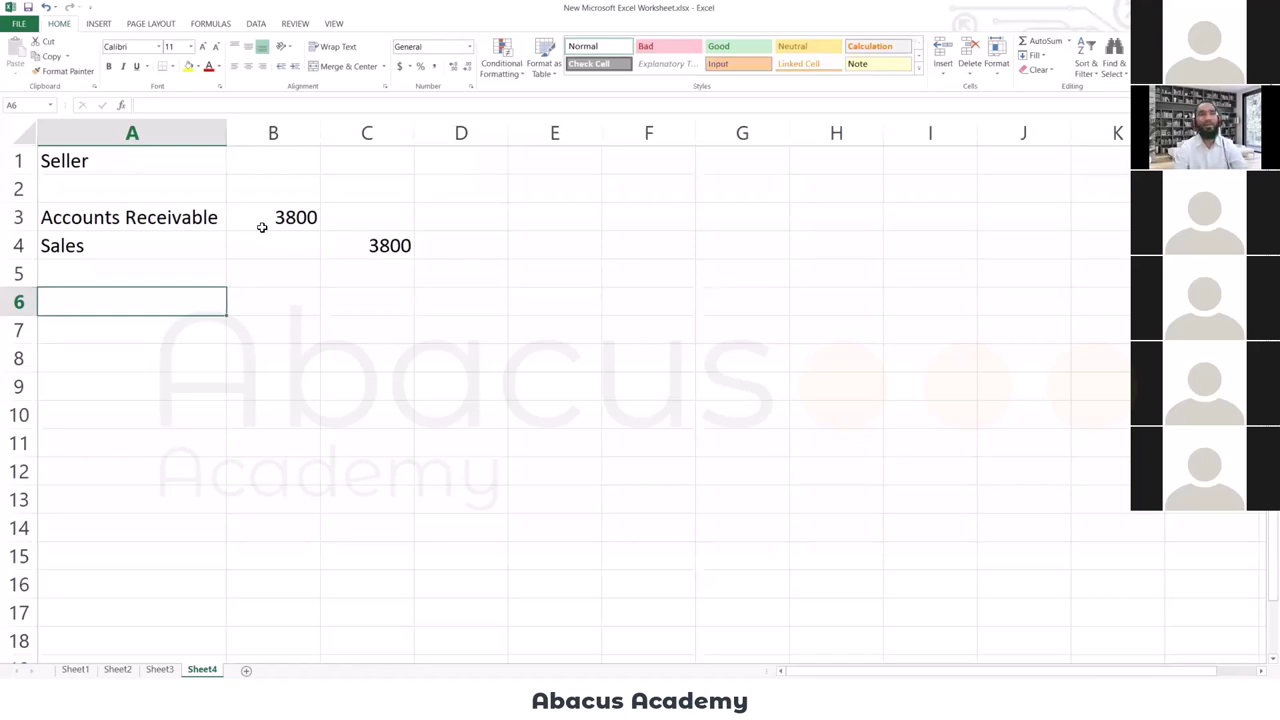
key(Up)
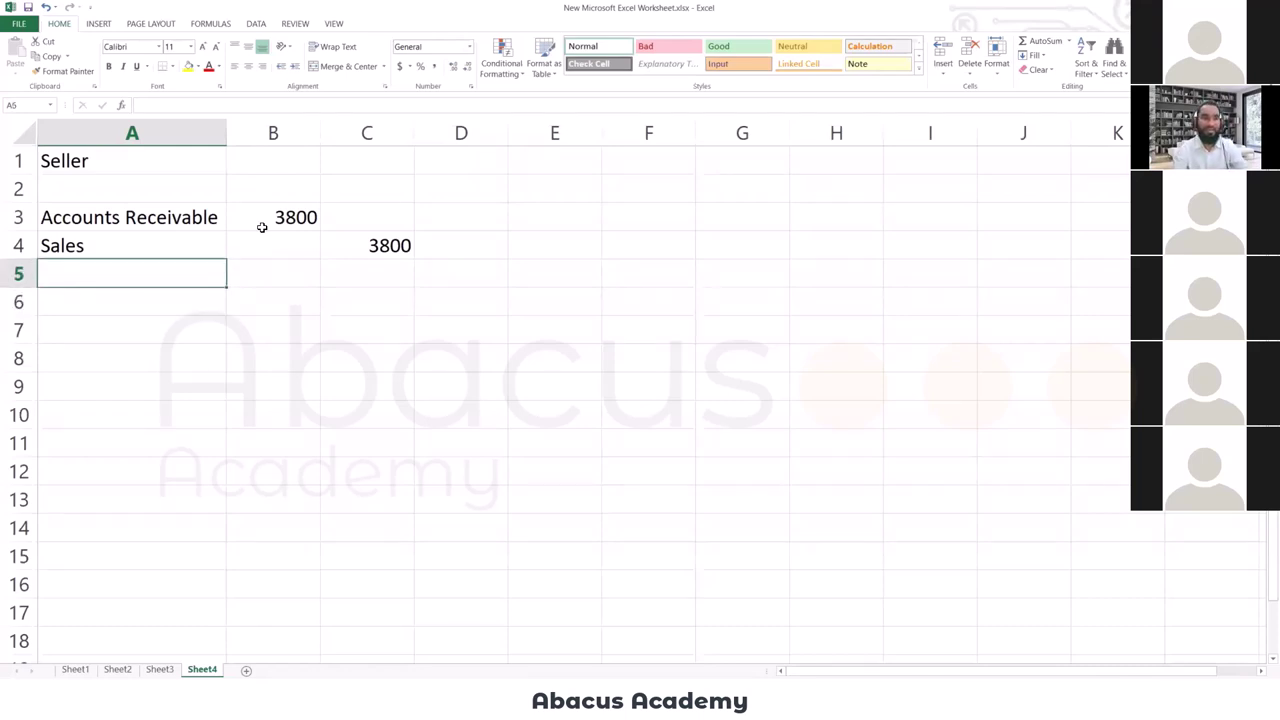
key(Down)
key(shift+Down)
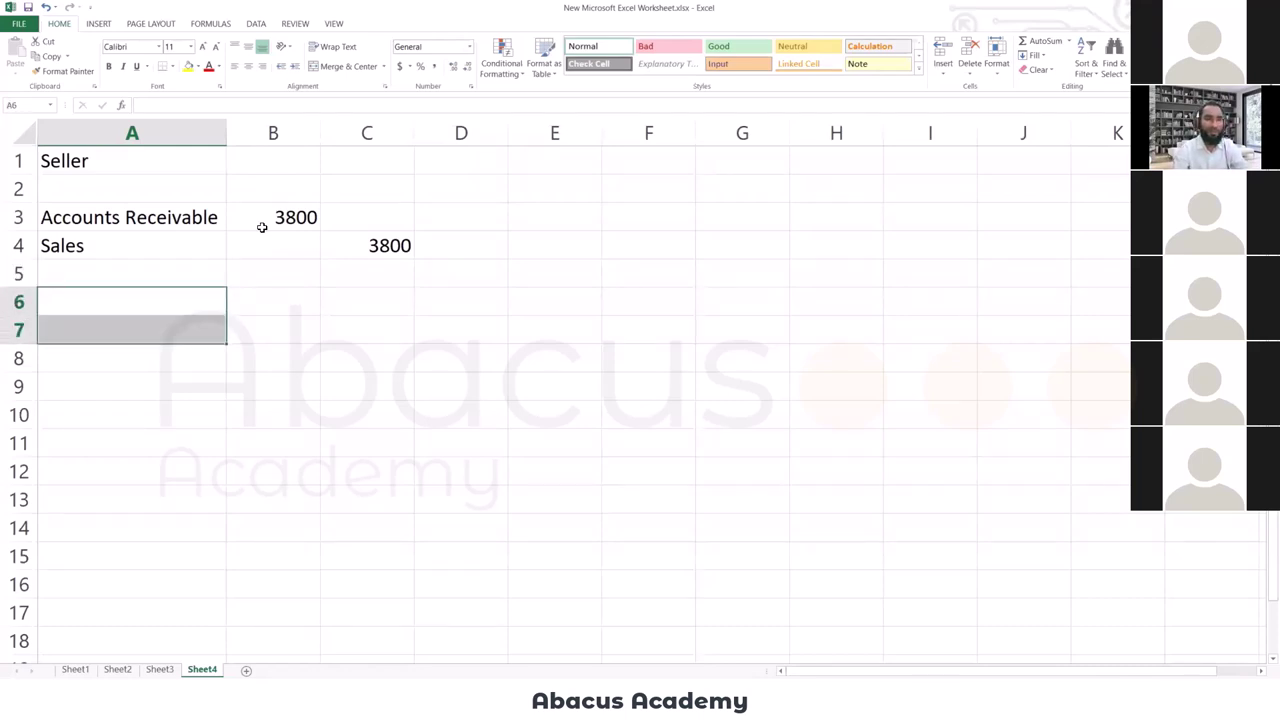
key(shift+Right)
key(shift+Right)
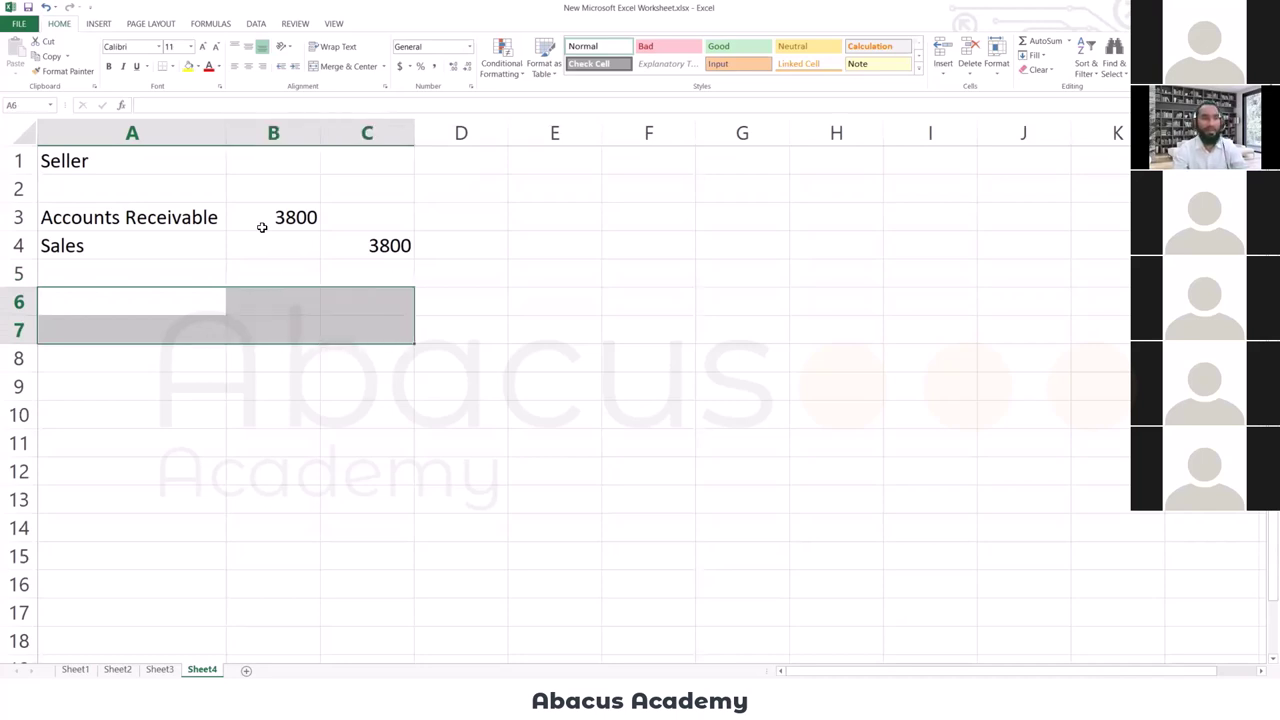
key(Up)
key(Up)
key(Right)
key(Right)
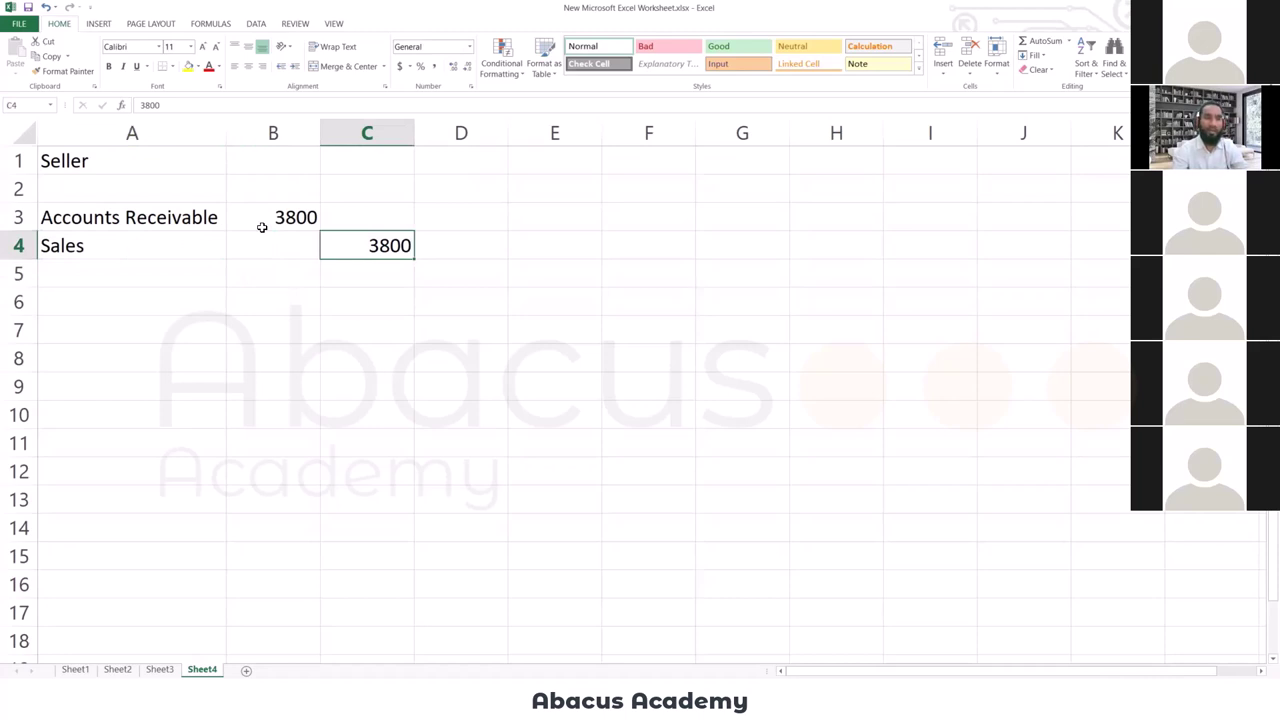
key(Left)
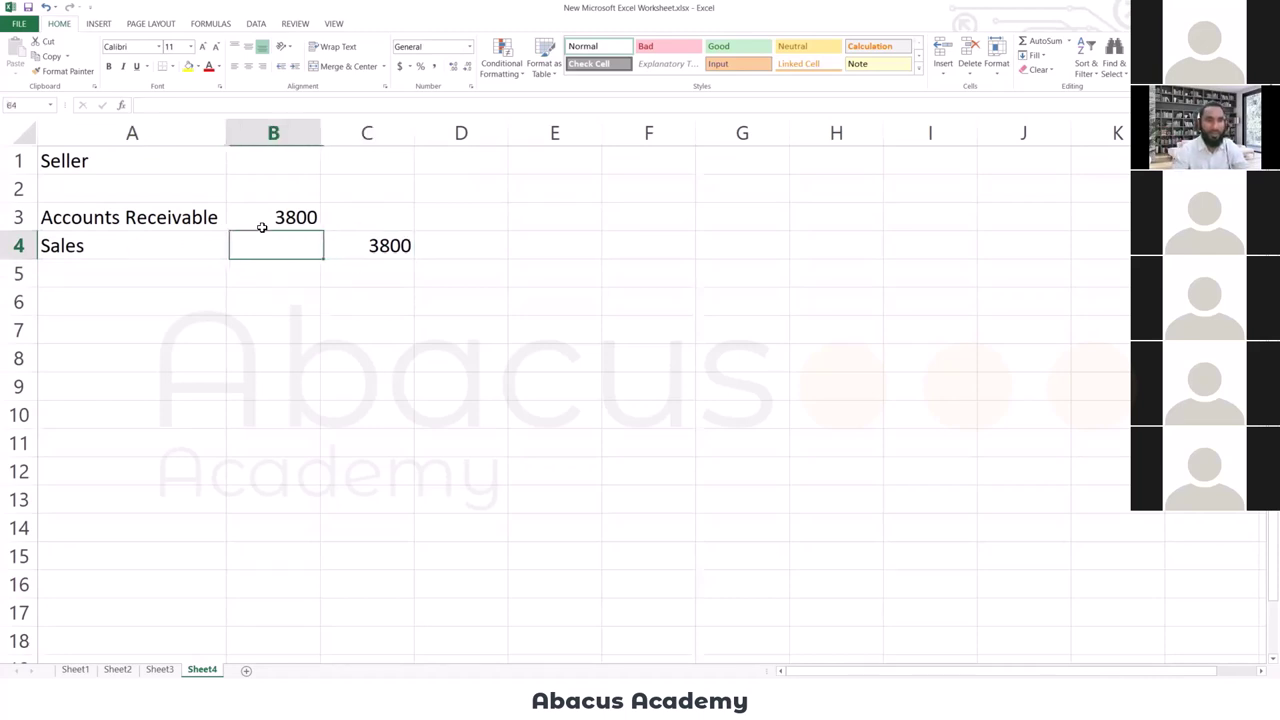
Enter Sales Returns & Allowance in A6 and fit column A to the label.
key(Left)
key(Down)
key(Down)
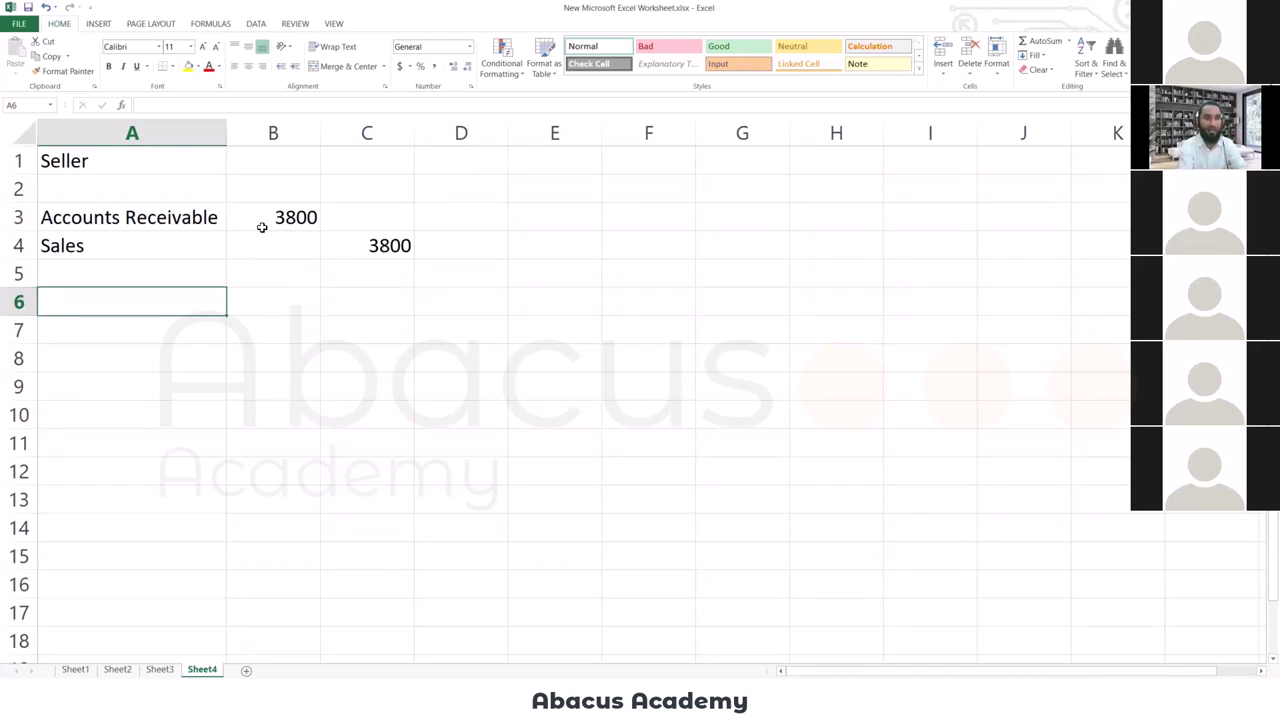
key(F2)
text(S)
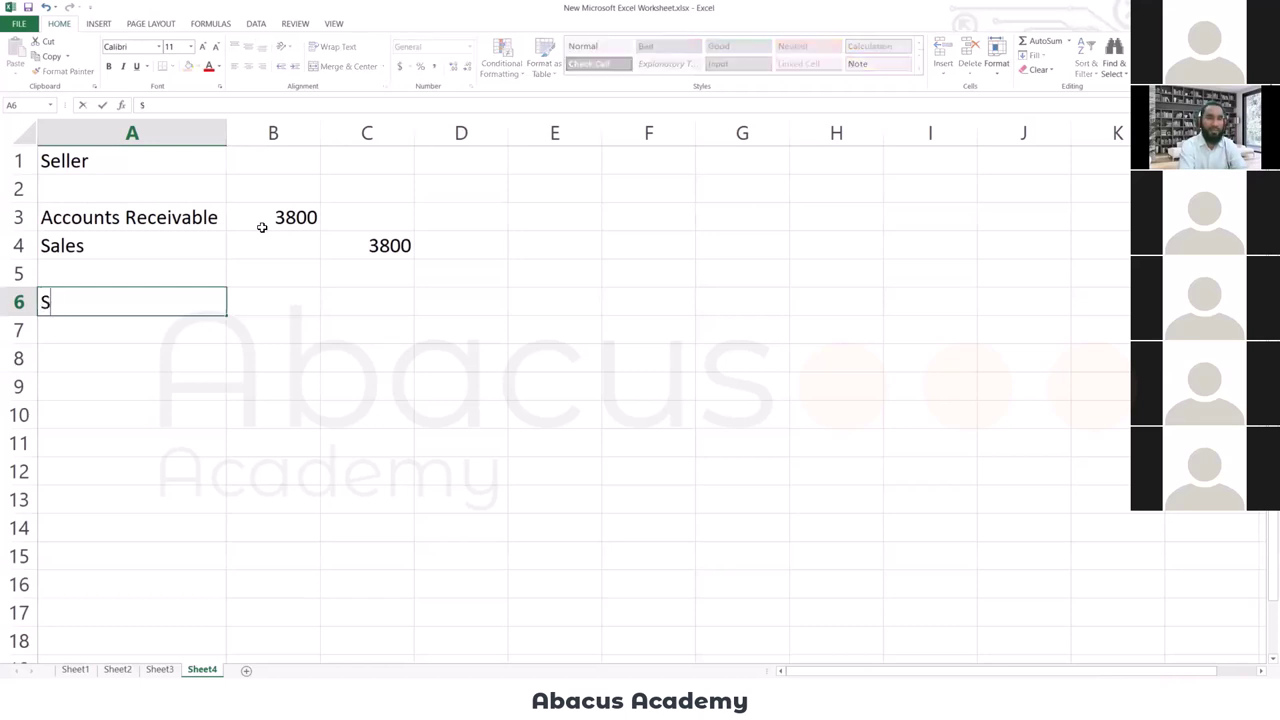
text(ales Returns )
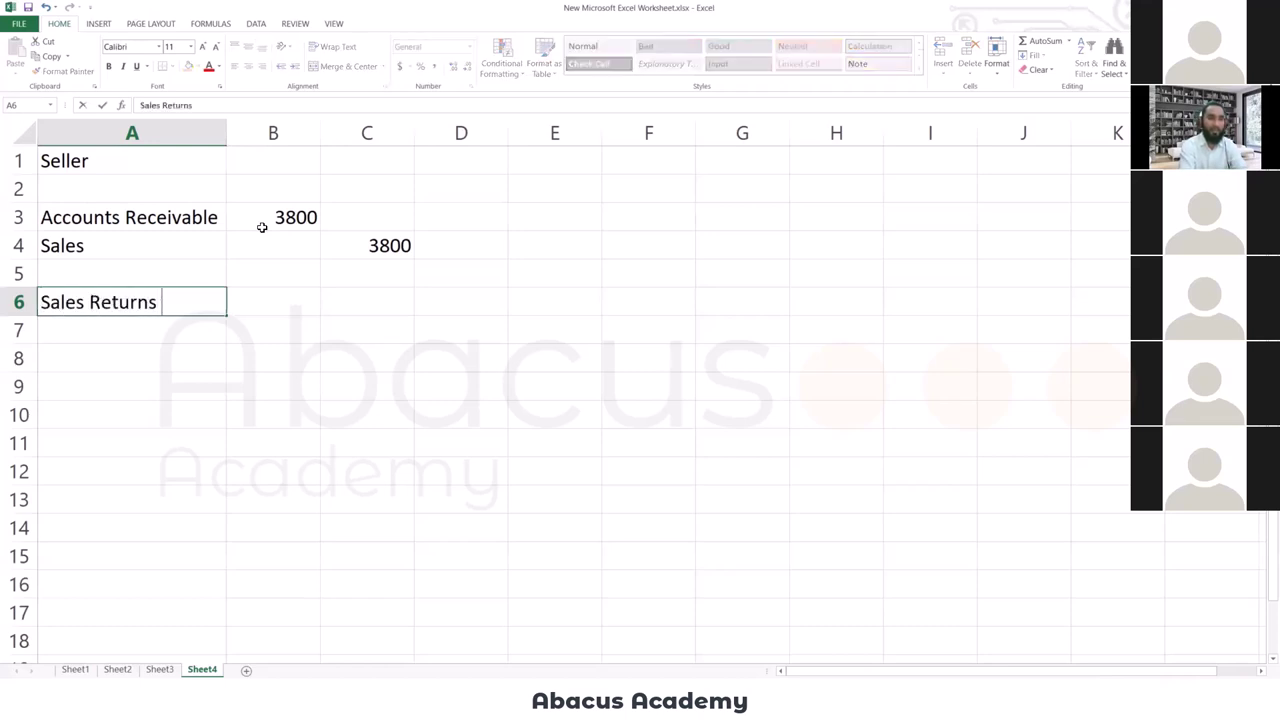
text(& Allowance)
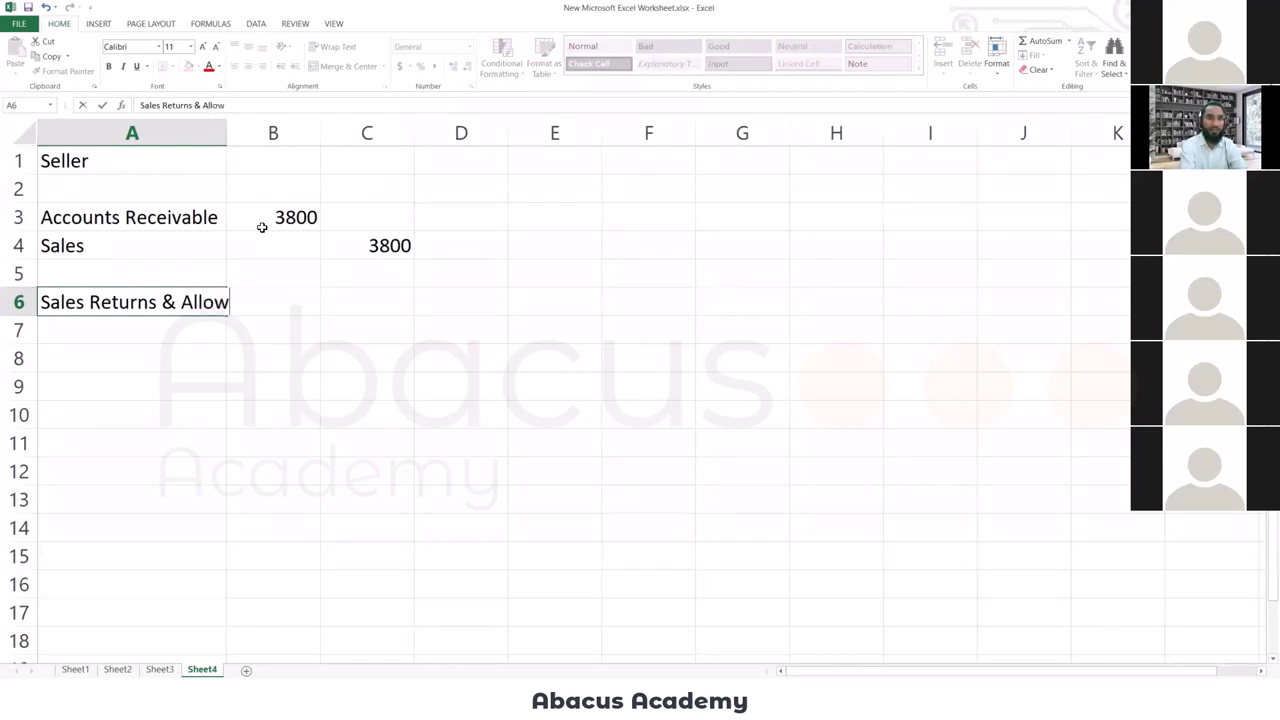
key(Tab)
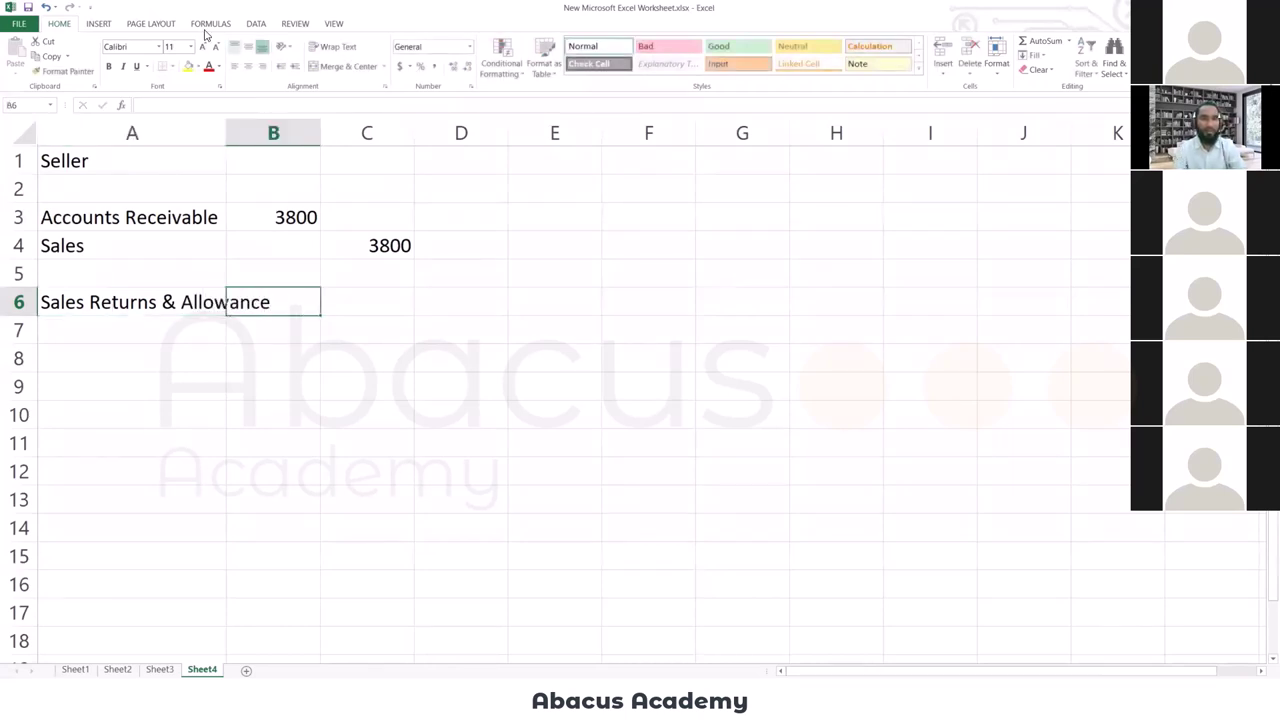
double_click(226, 133)
Enter a 300 debit in B6 and offset it with Accounts Receivable in A7 and a 300 credit in C7.
text(300)
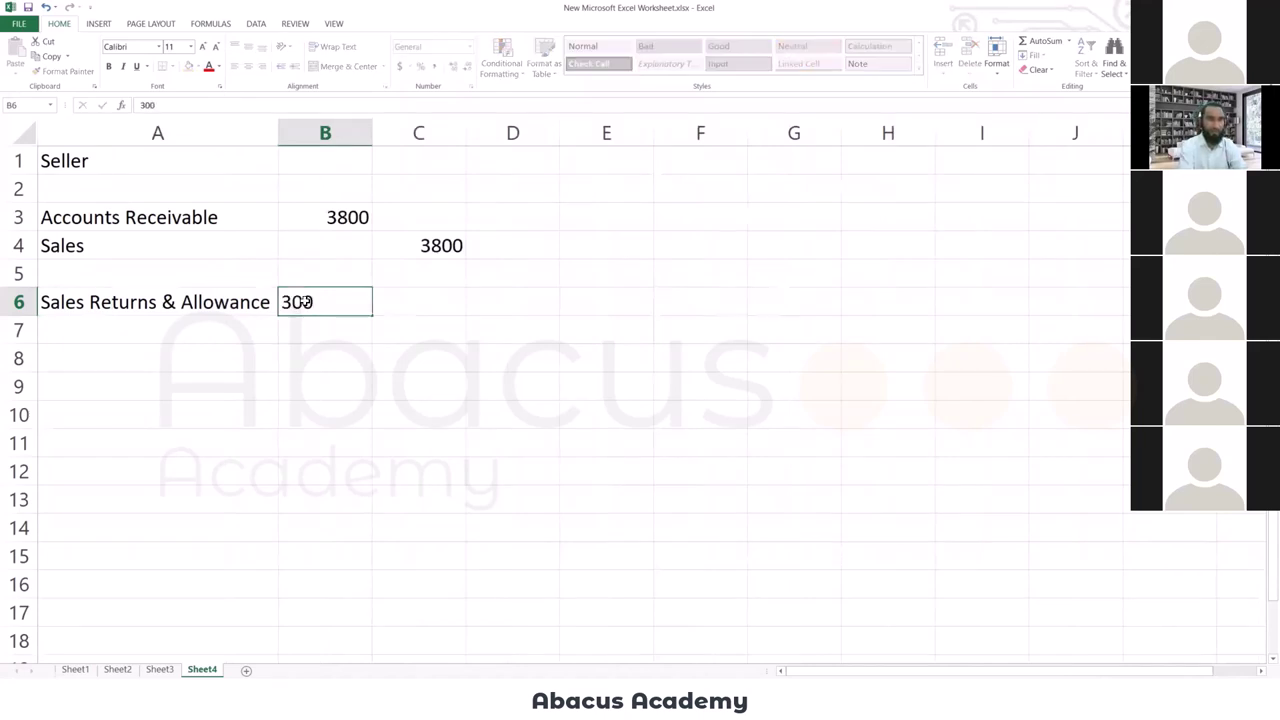
key(Return)
text(Accounts Rec)
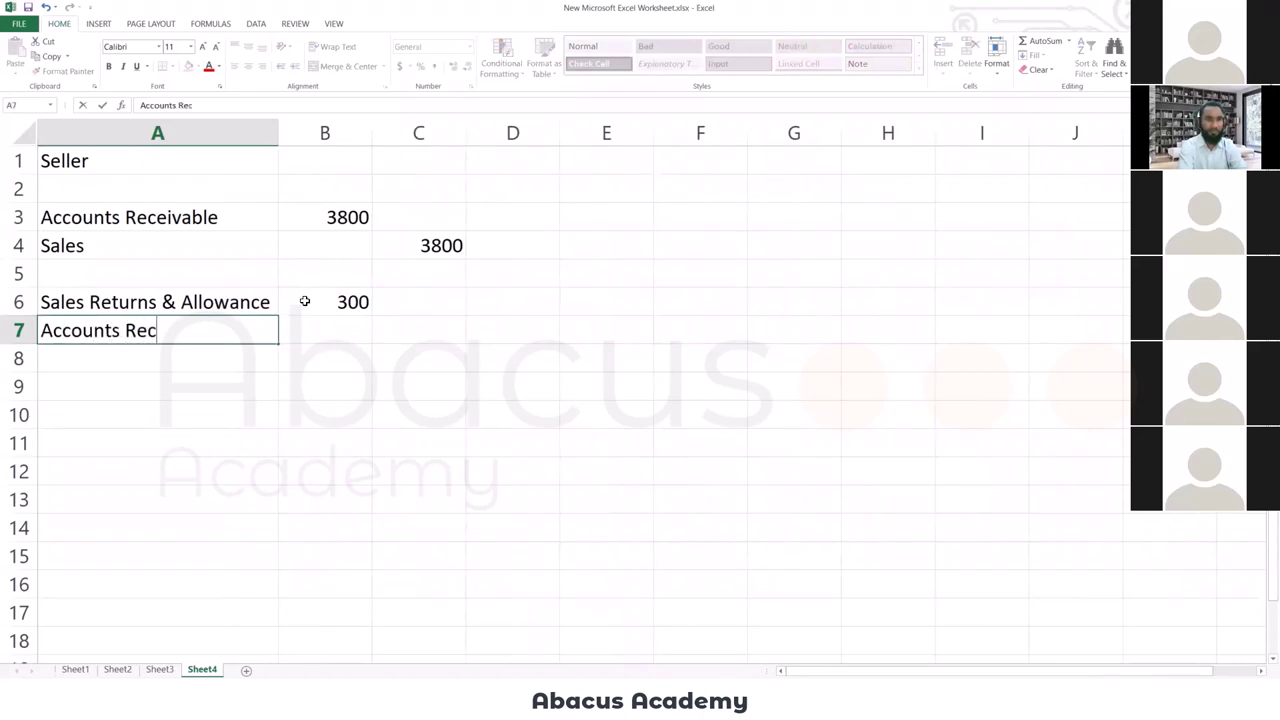
text(eivable)
key(Tab)
key(Tab)
text(300)
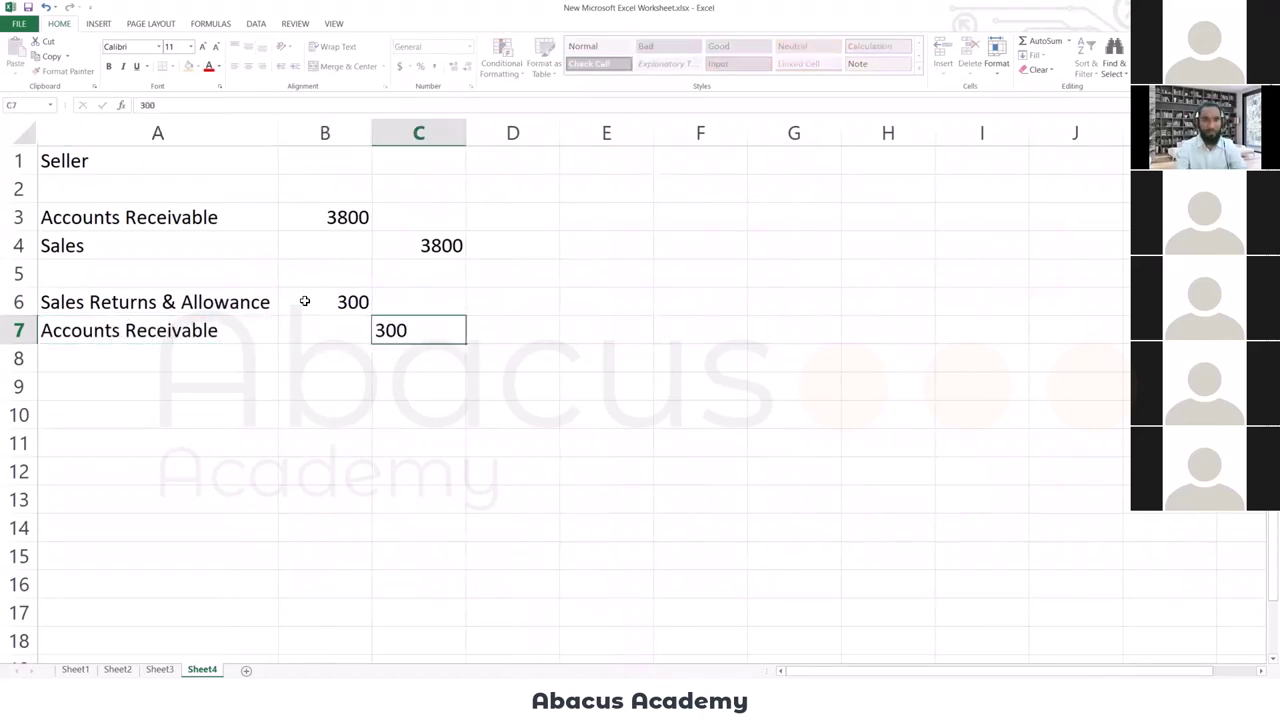
key(Return)
Start the collection entry by entering Cash in A10 and Sales Discount in A11.
key(Left)
key(Left)
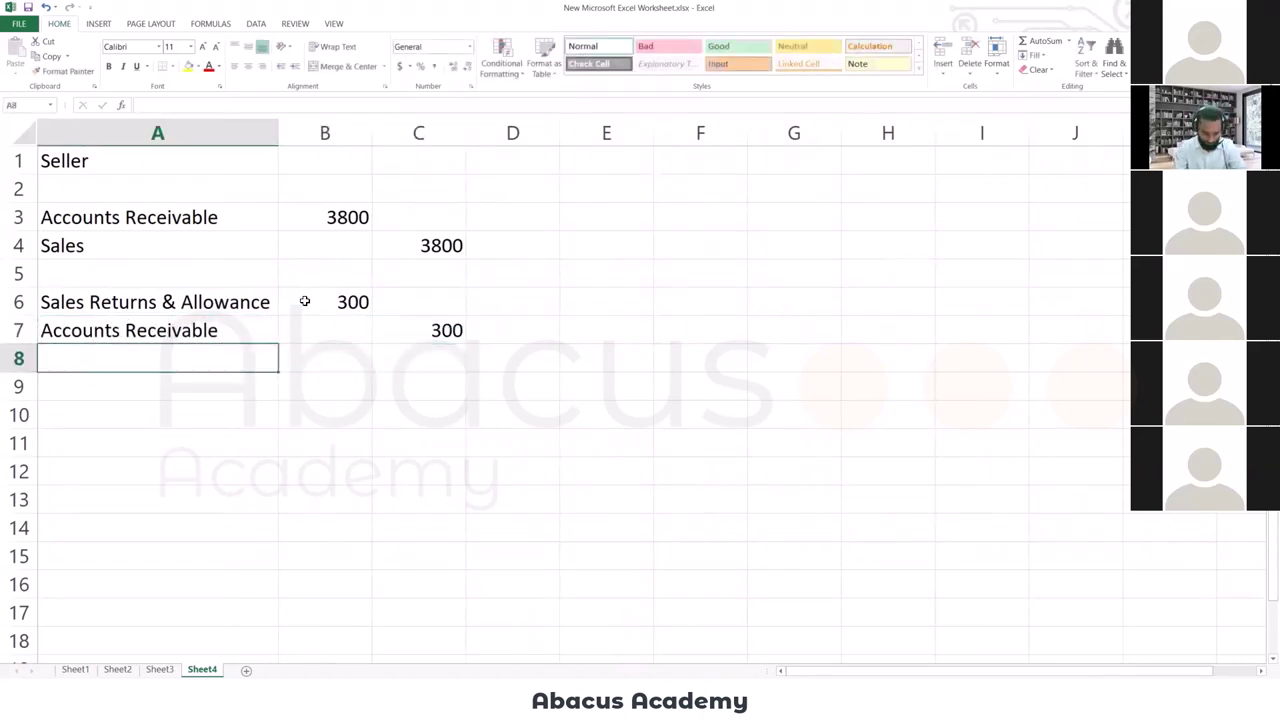
key(Down)
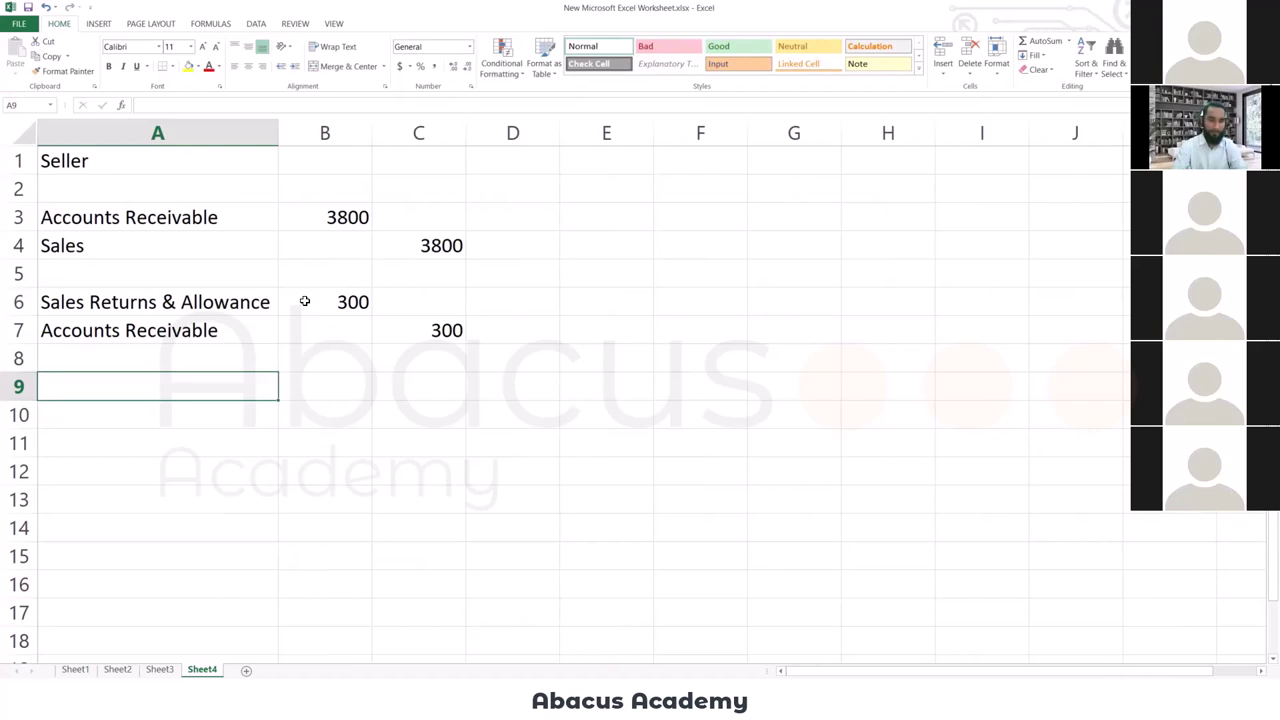
key(Down)
text(Cash)
key(Tab)
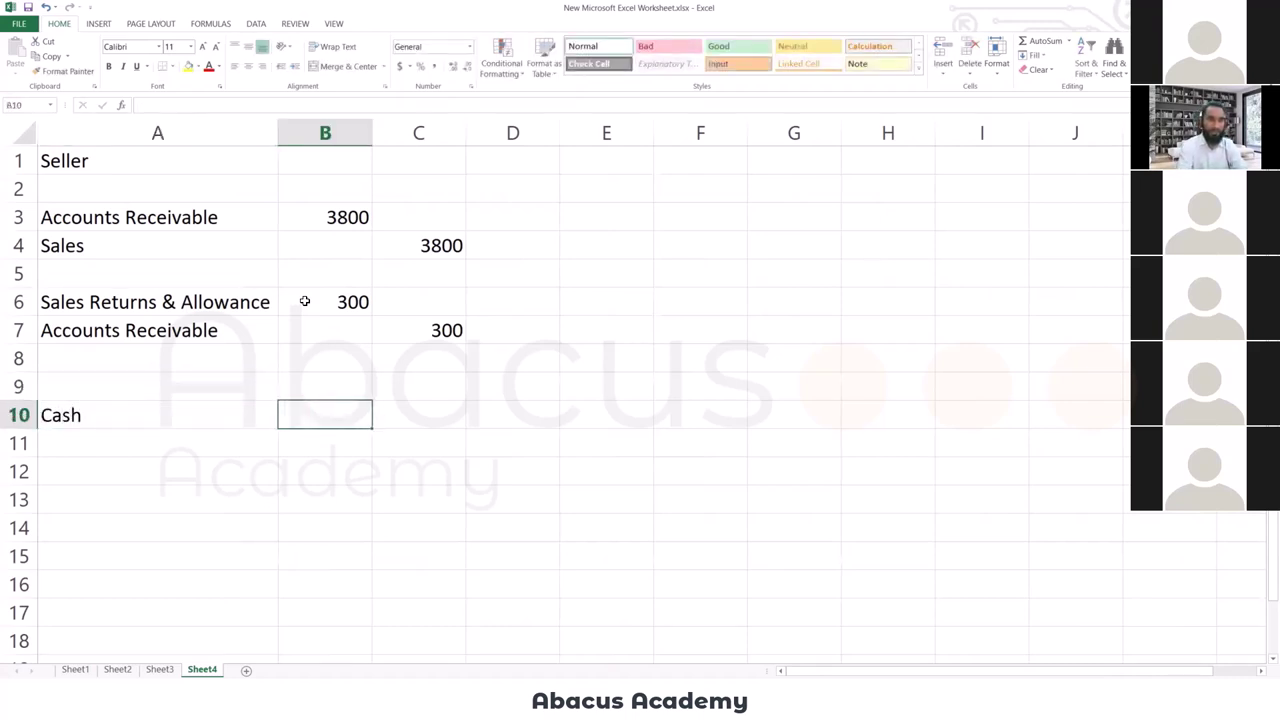
key(Return)
text(Sales Dis)
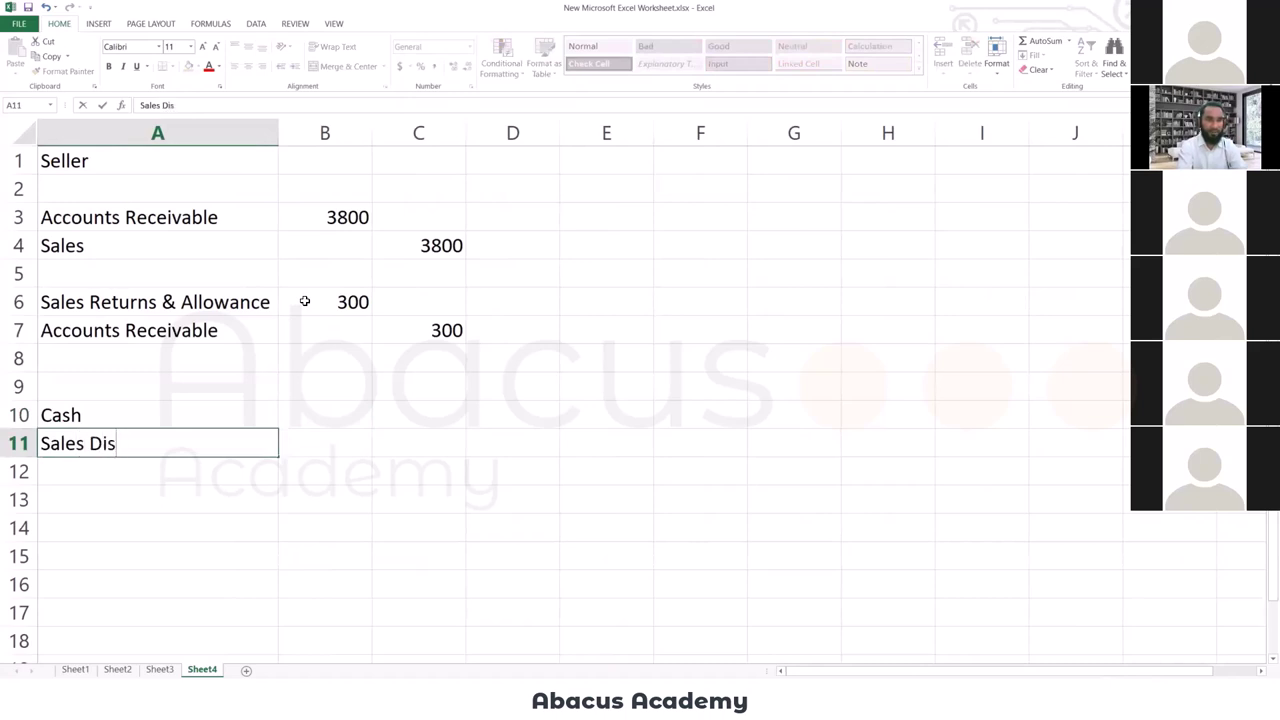
text(count)
key(Return)
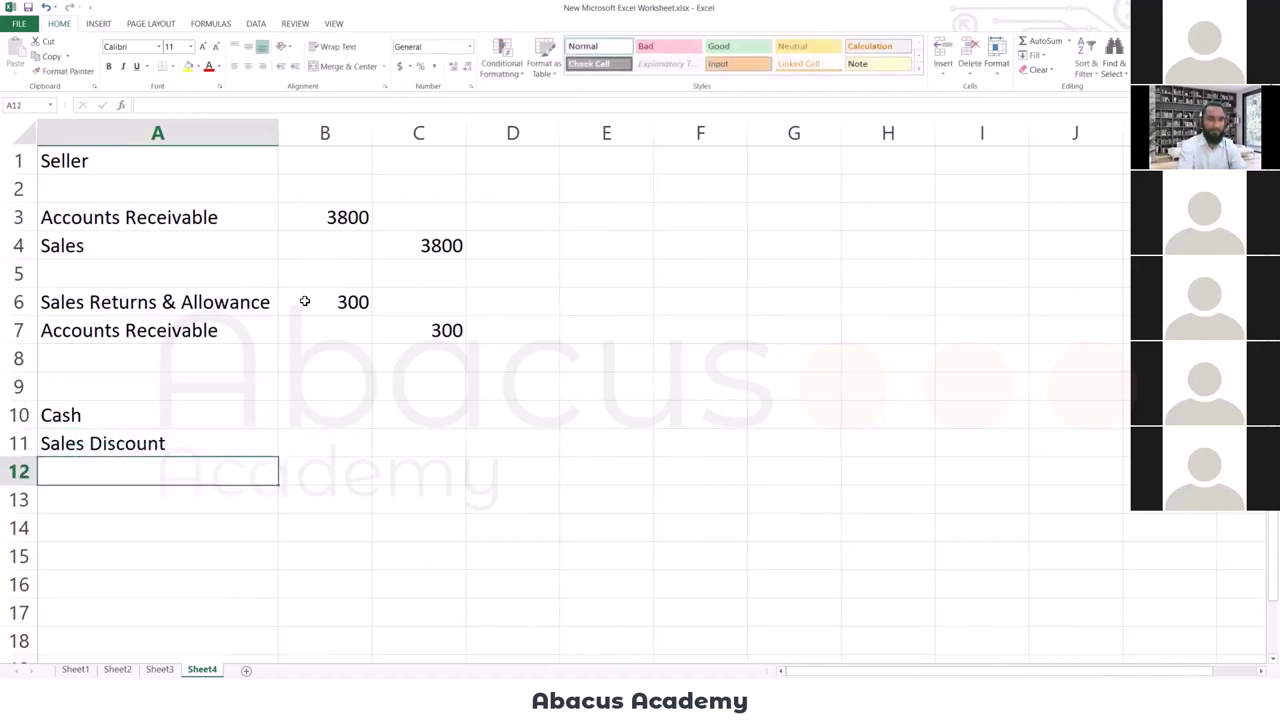
Enter Accounts Receivable in A12 with a credit amount of 3500 in C12.
text(Accounts R)
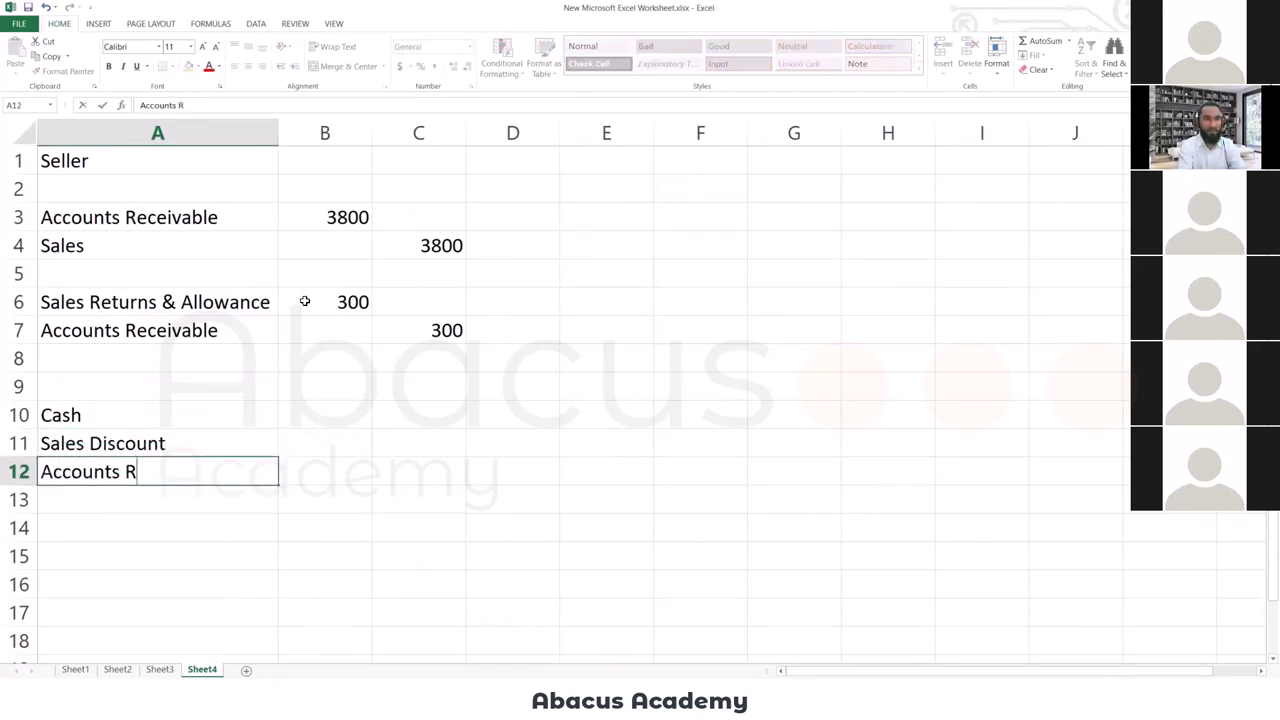
text(eci)
text(evable)
key(Tab)
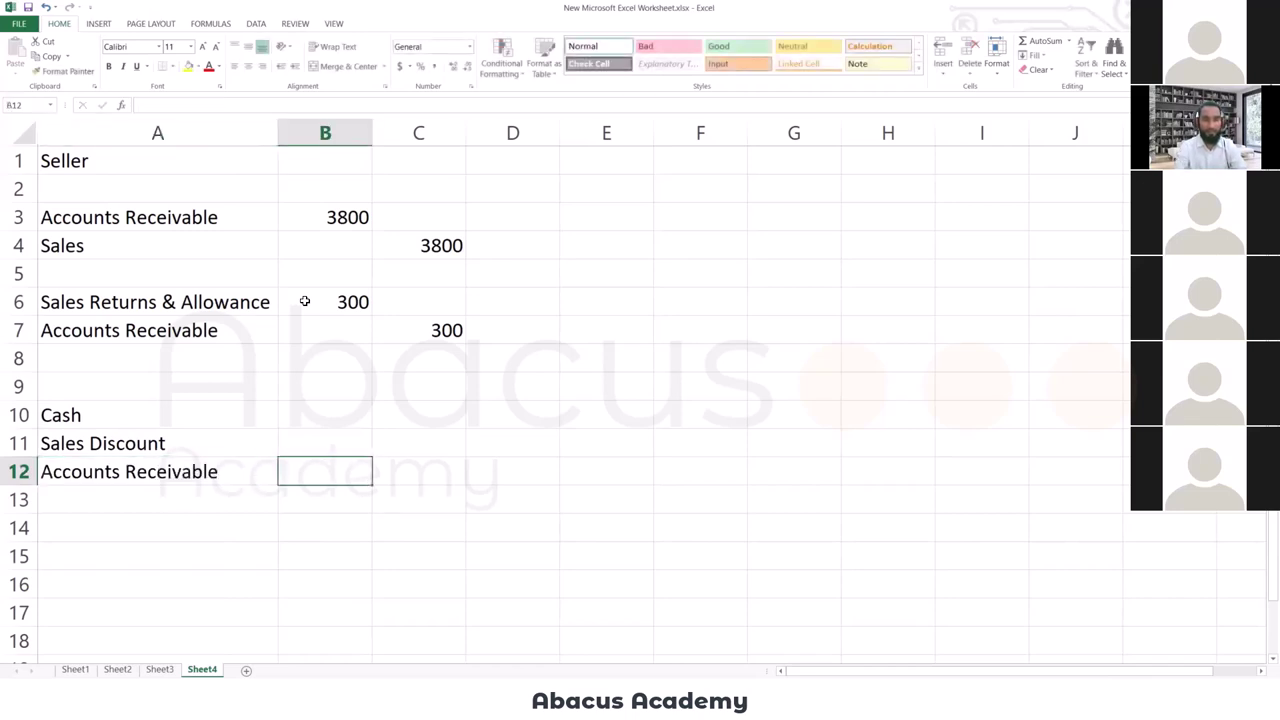
key(Tab)
text(3500)
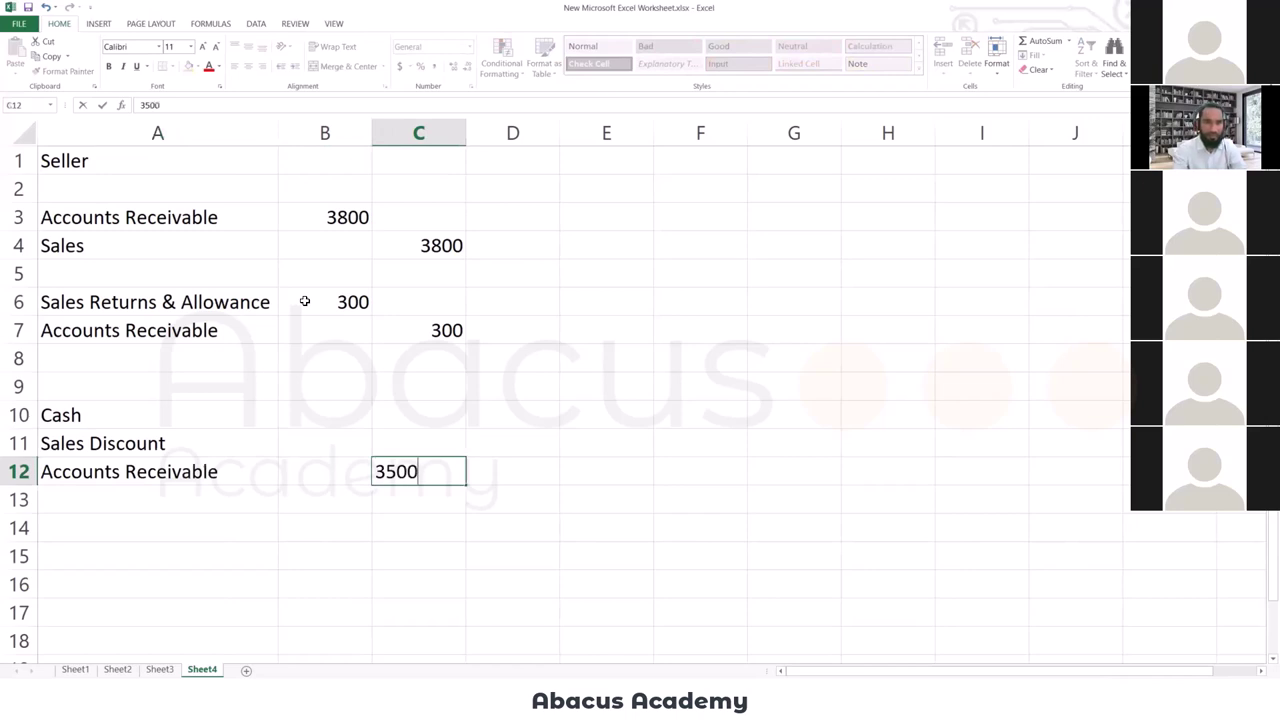
key(Up)
Enter the debit amounts of 70 for Sales Discount in B11 and 3430 for Cash in B10.
key(Left)
text(70)
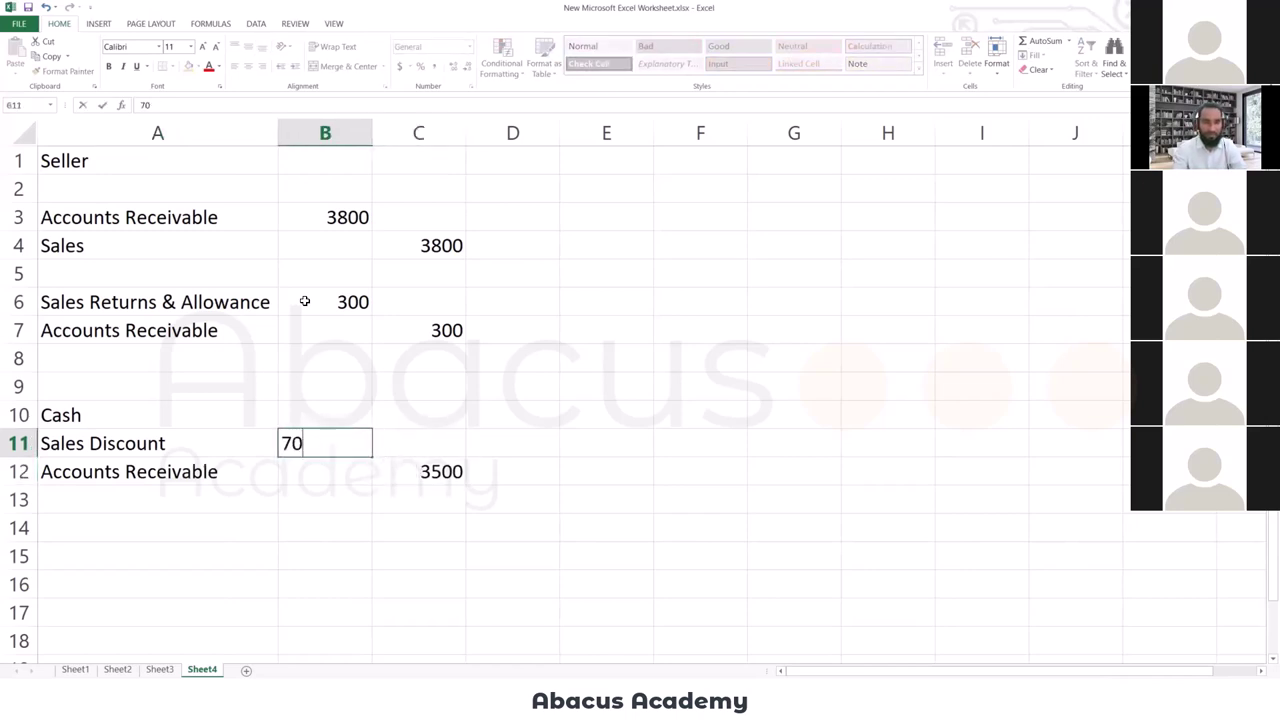
key(Up)
text(34)
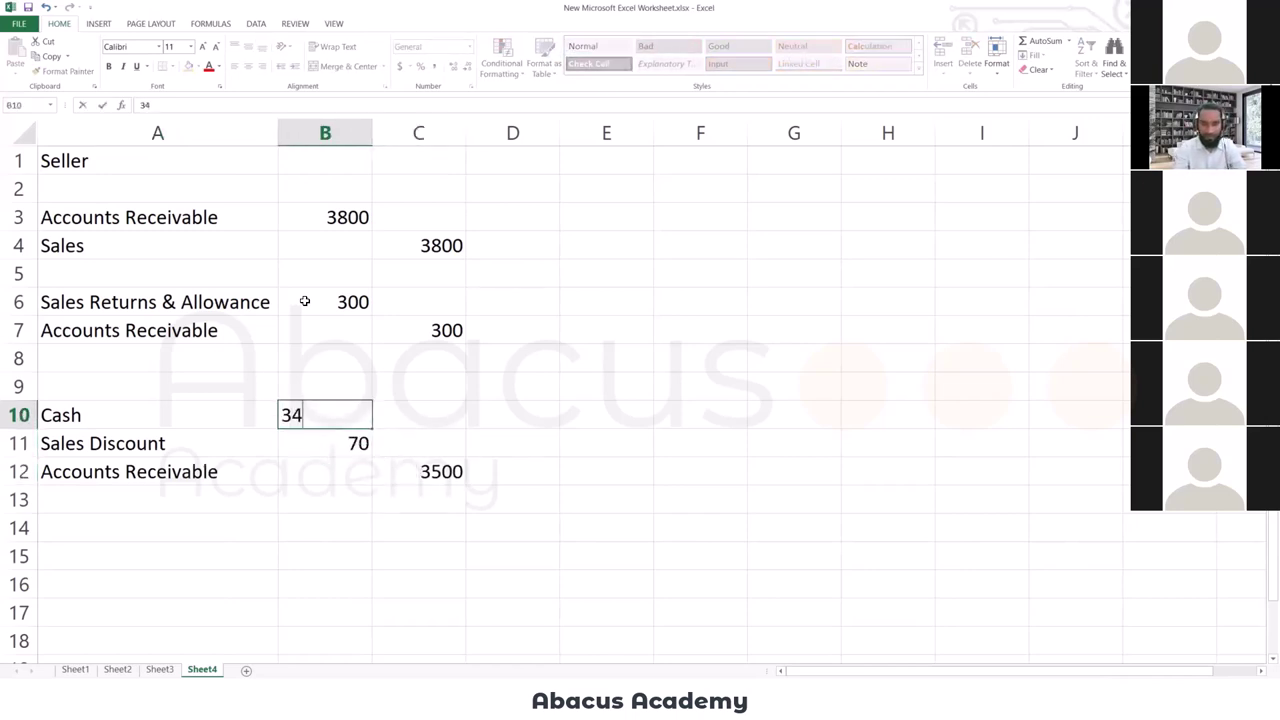
text(30)
key(Return)
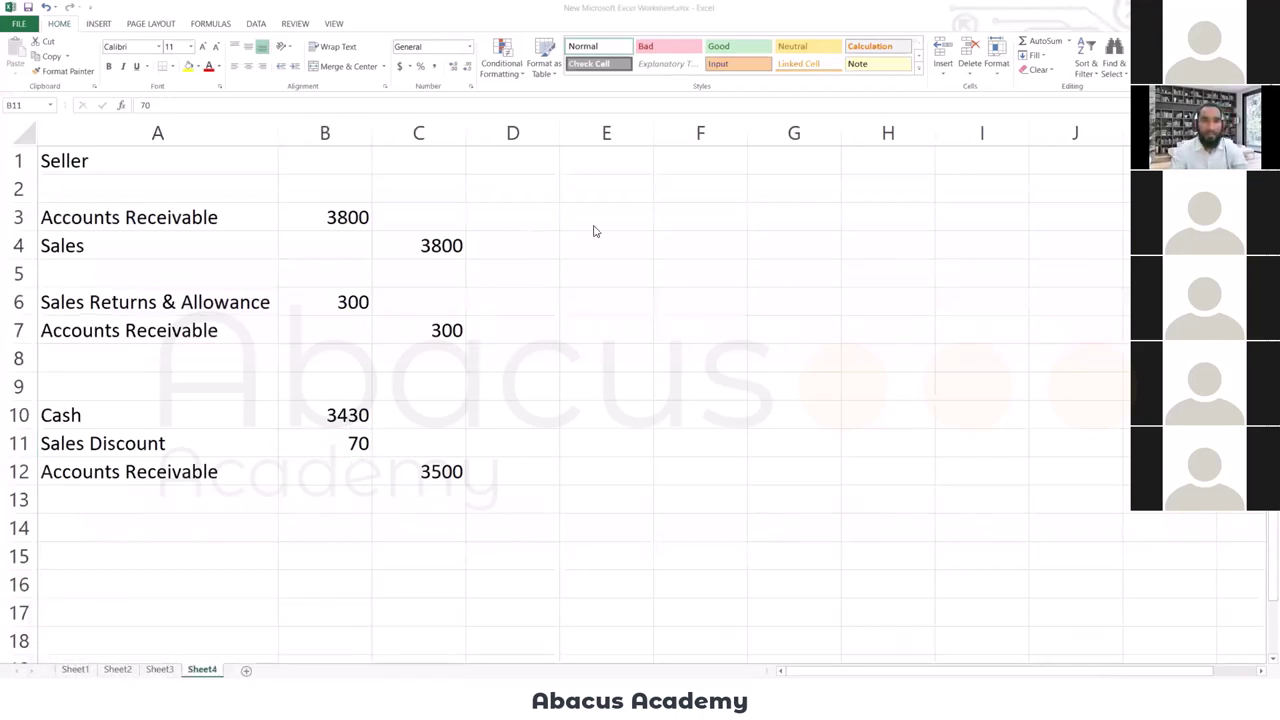
Switch to the Photos image comparing journal entries for perpetual and periodic inventory systems.
key(alt+Tab)
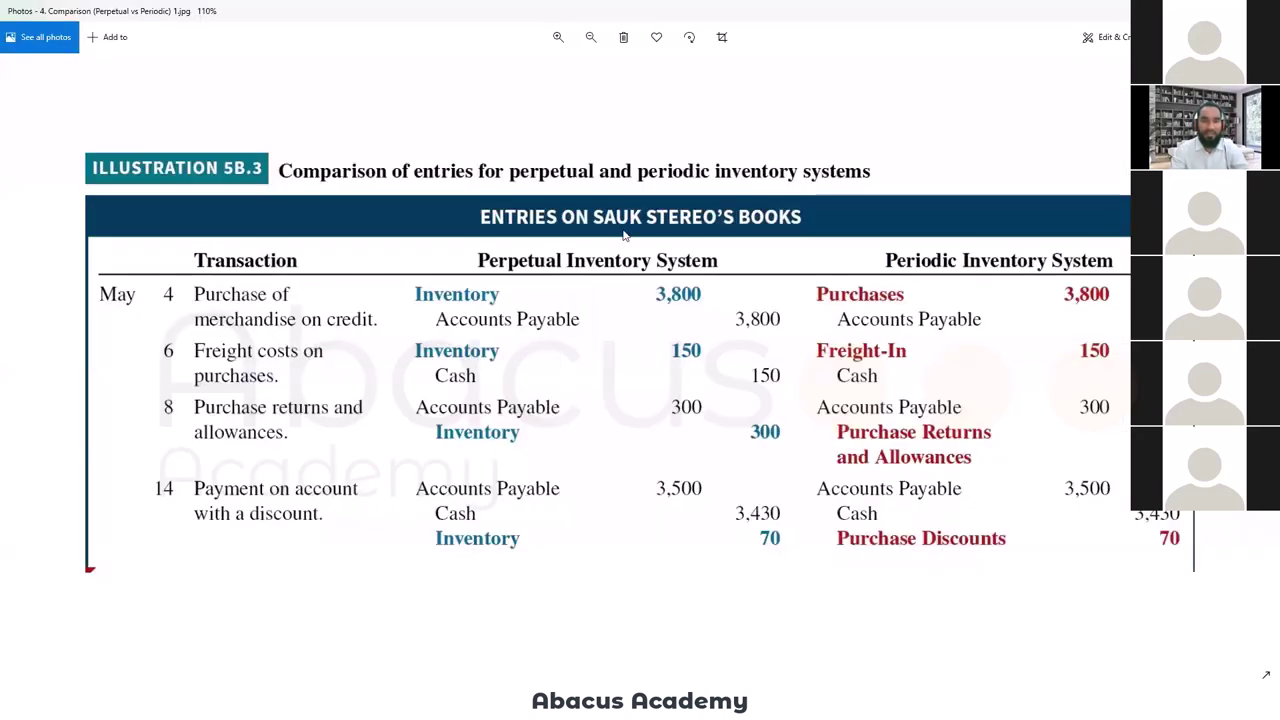